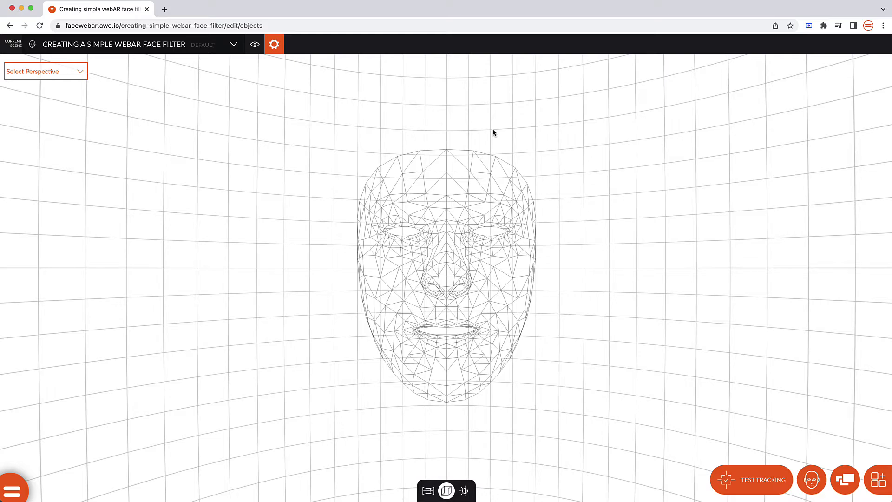
Step: Open the asset library and view the Model tab listing butterfly-animated.glb
click(883, 481)
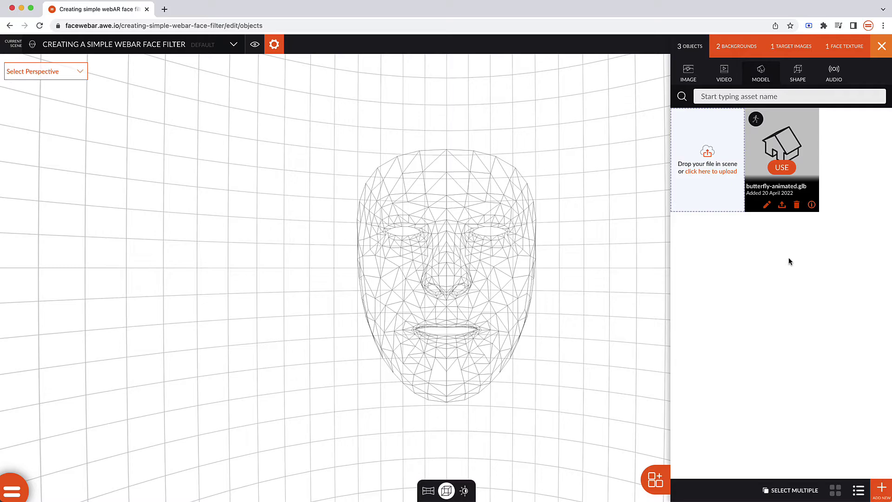
click(885, 496)
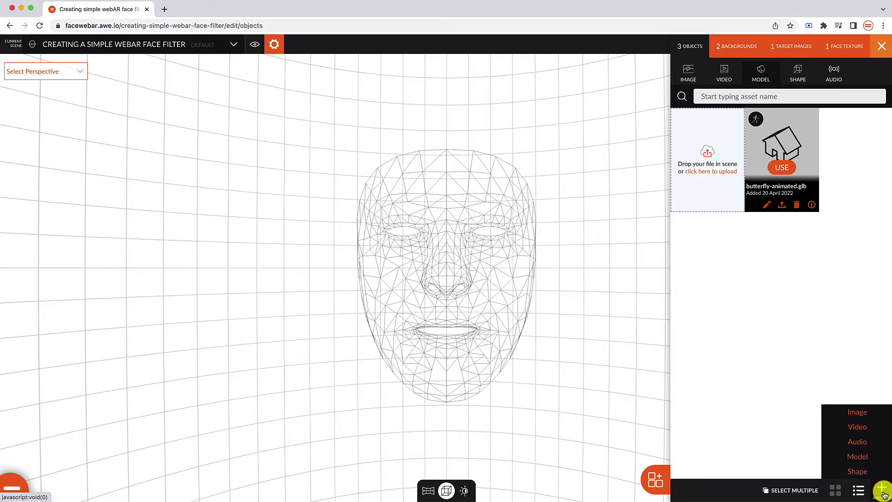
click(851, 328)
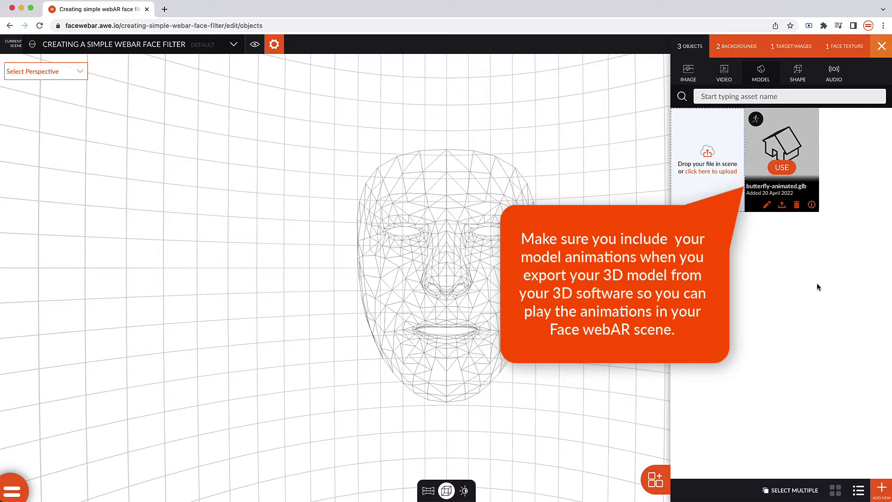
Step: Place butterfly-animated.glb in the scene and scale it down to sit over the face
click(790, 169)
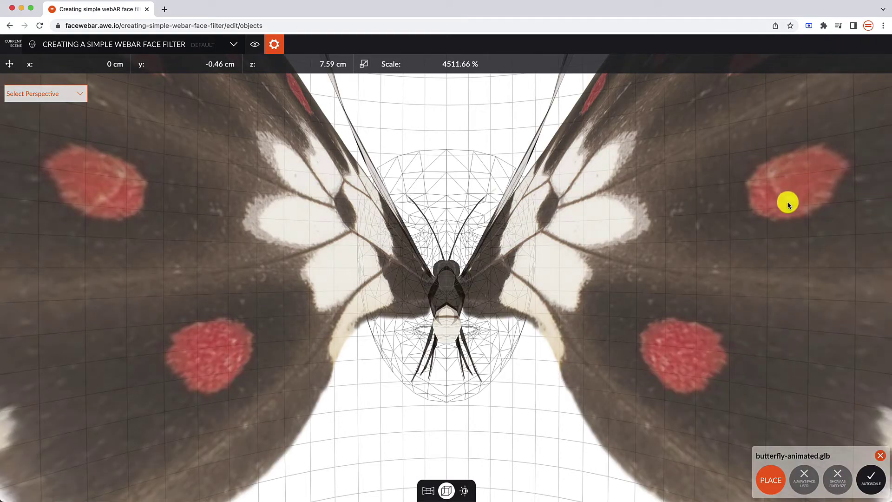
click(770, 479)
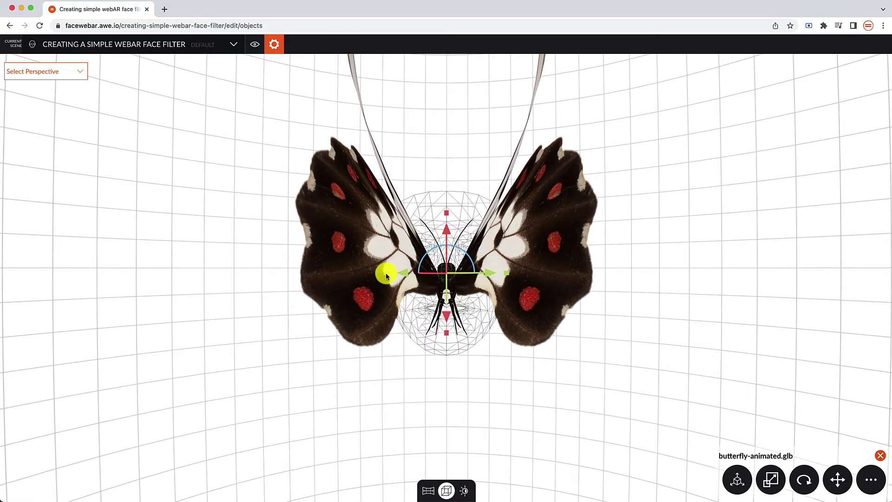
drag(386, 276, 406, 266)
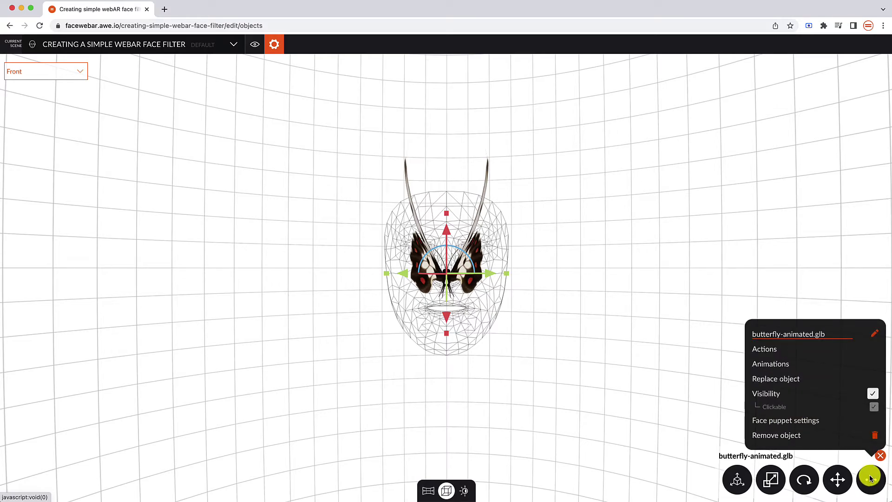
Step: Uncheck the butterfly's Visibility and enable Show all objects in the editor view
click(874, 421)
click(874, 394)
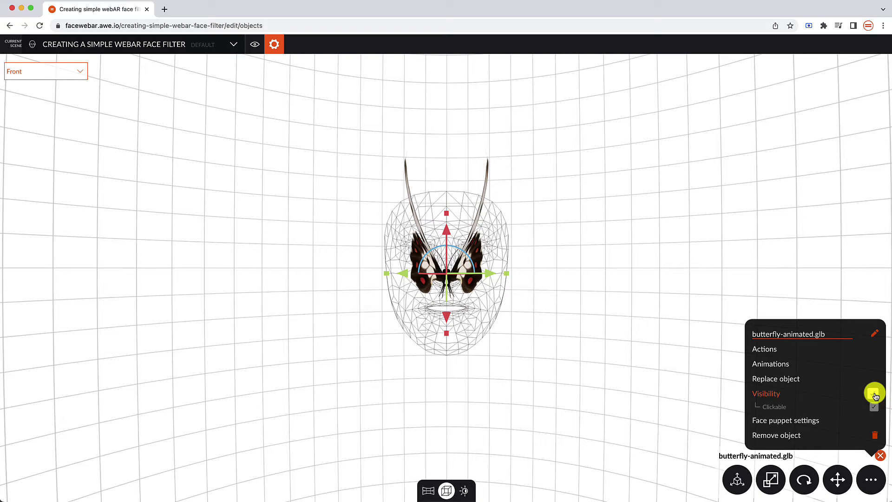
click(874, 394)
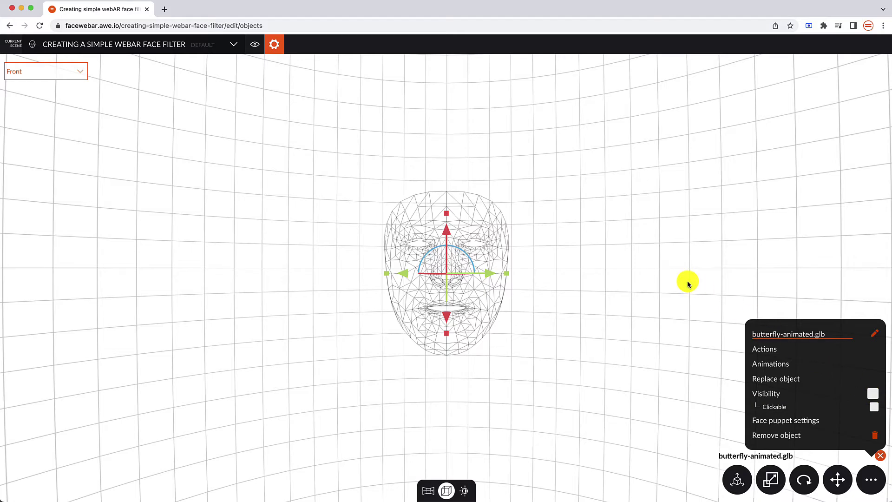
click(253, 49)
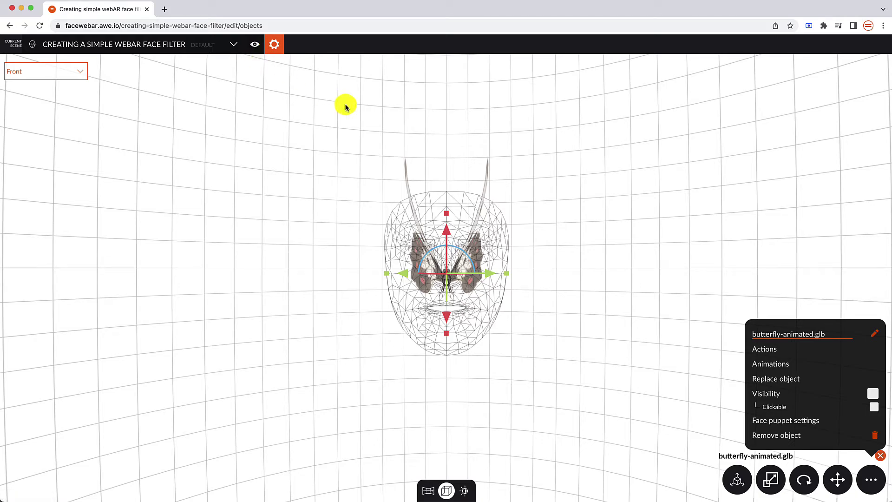
Step: Add an On load Visibility change animation lasting 3 seconds to butterfly-animated.glb
click(769, 365)
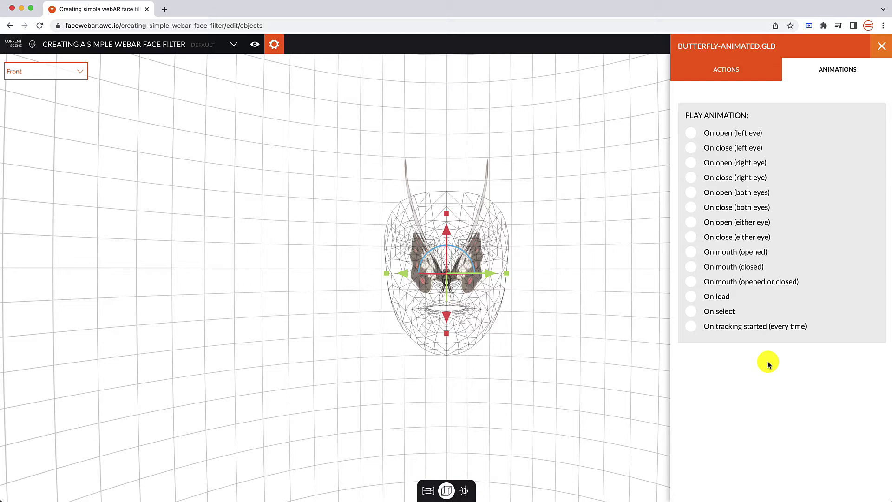
click(691, 298)
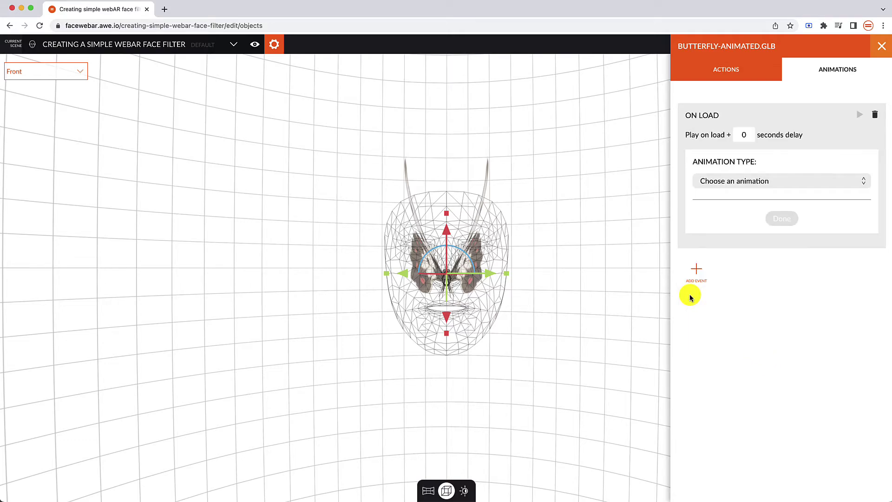
click(723, 181)
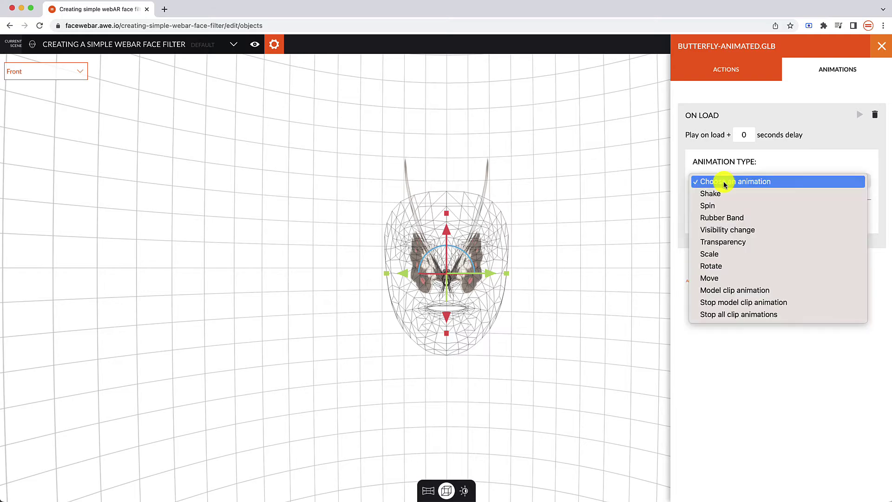
click(728, 230)
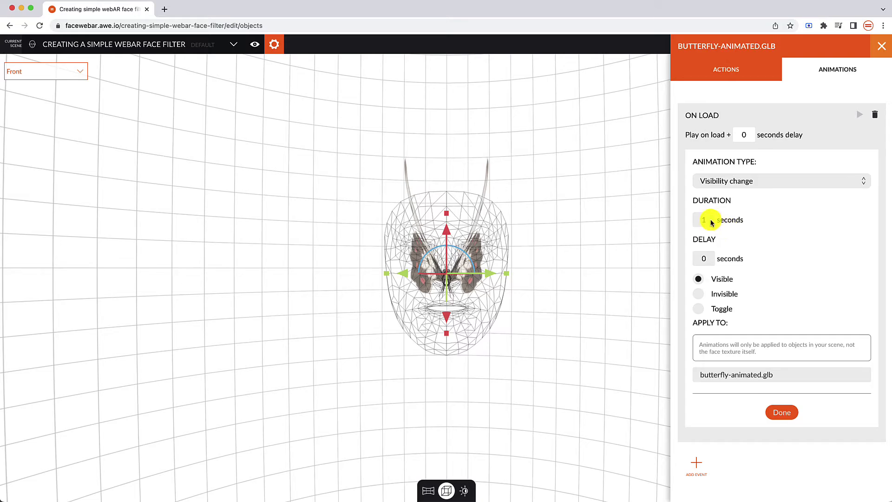
double_click(705, 218)
text(3)
click(777, 376)
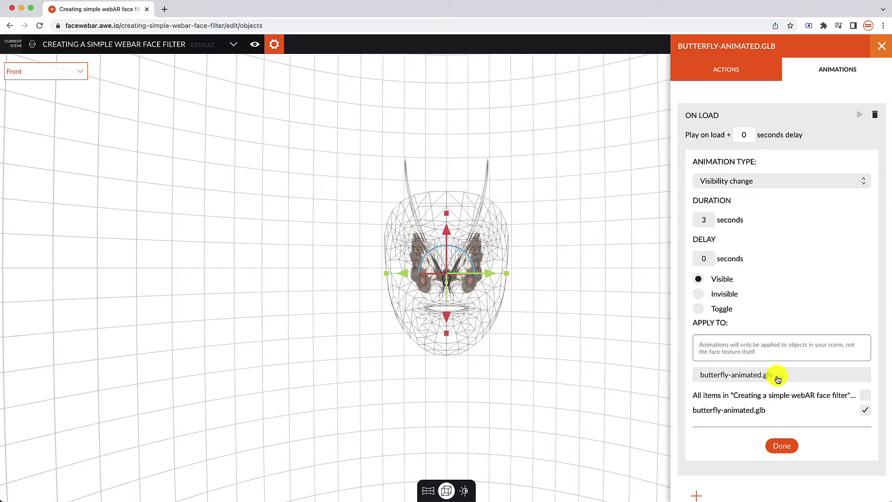
click(788, 446)
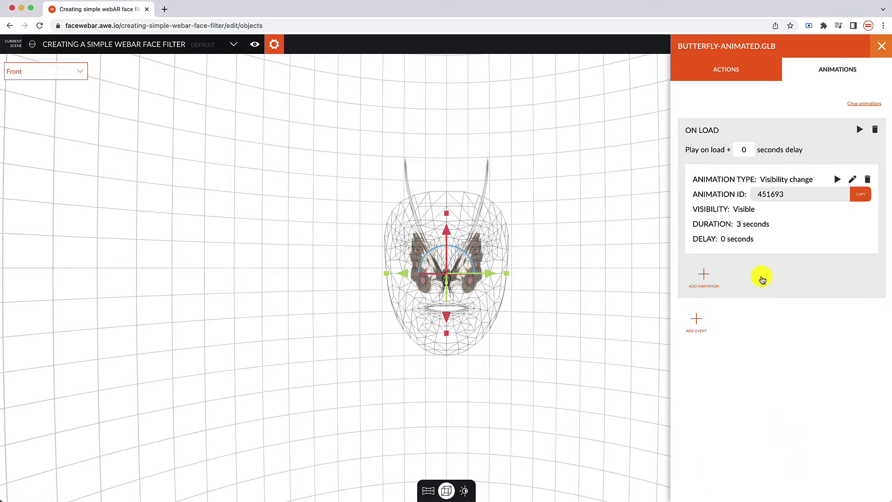
click(881, 46)
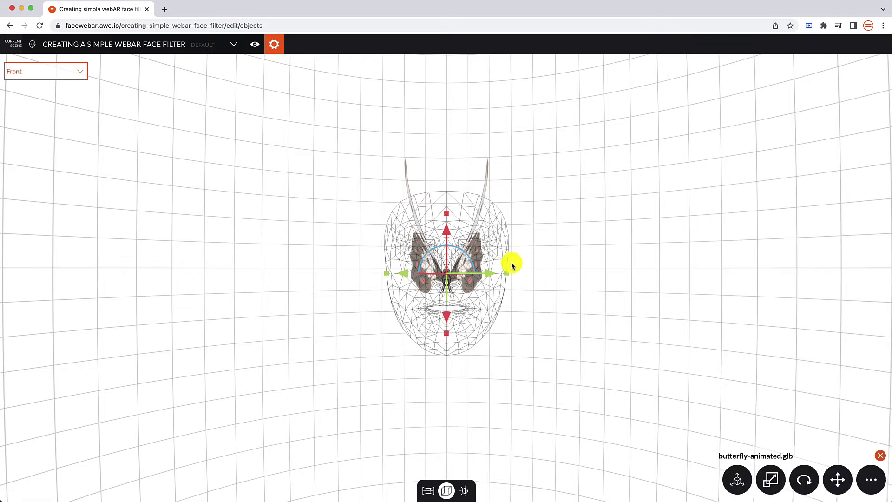
Step: Shrink the butterfly to a tiny size and add a Scale animation to its On load event
drag(507, 273, 437, 273)
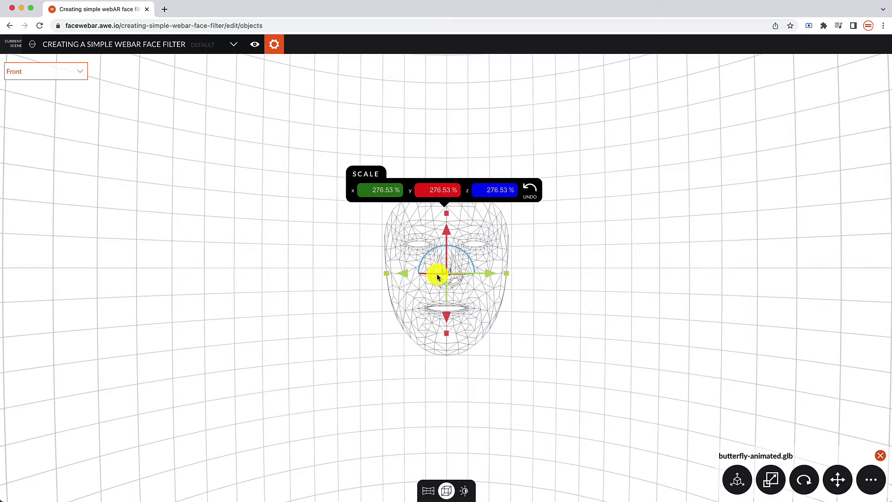
click(871, 479)
click(799, 363)
click(703, 278)
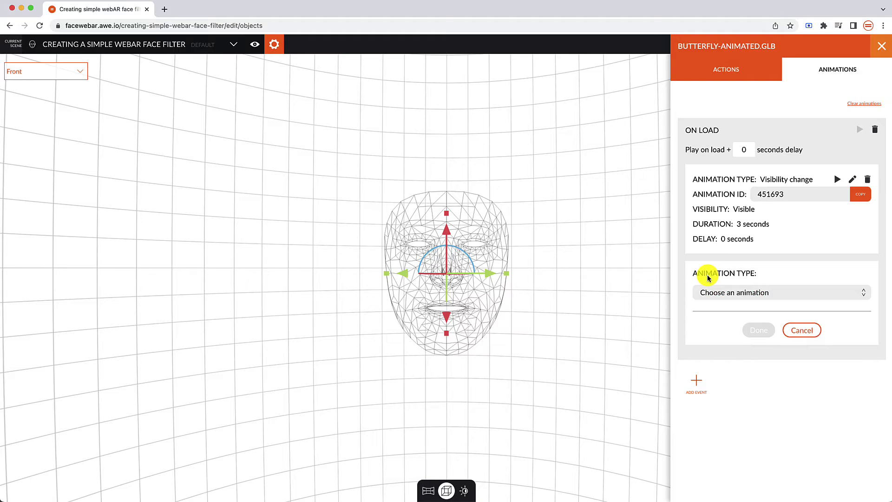
click(722, 294)
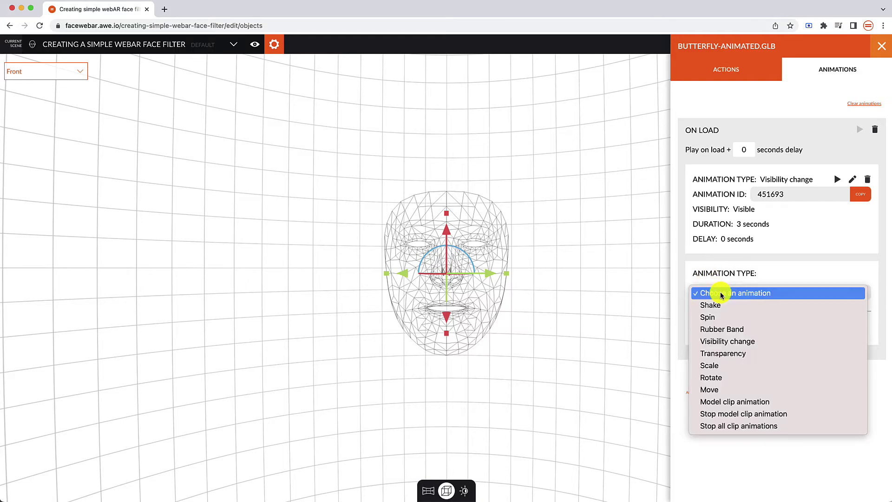
click(731, 365)
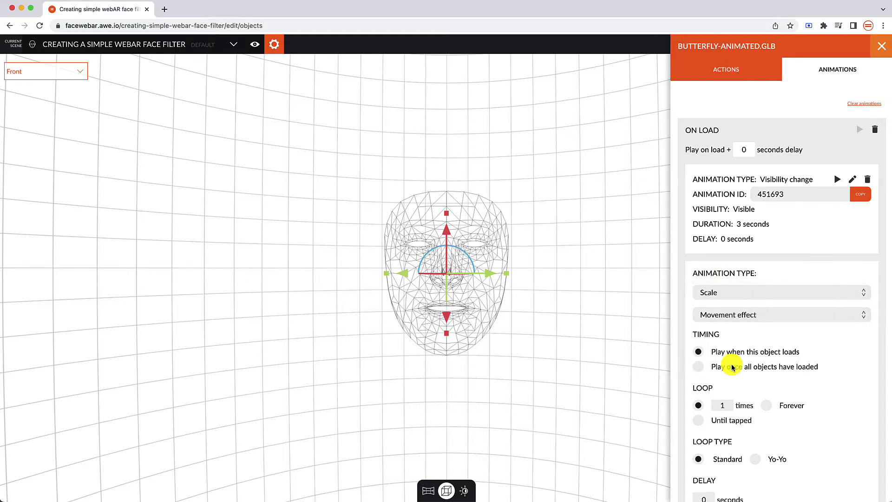
Step: Set Scale To 600% on X, Y and Z for the butterfly only, with Persist on
scroll(780, 358, down, 3)
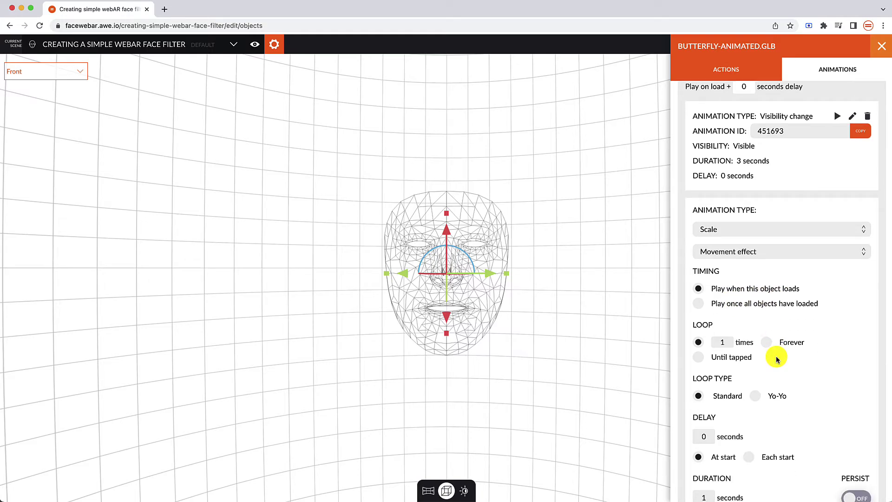
scroll(777, 359, down, 5)
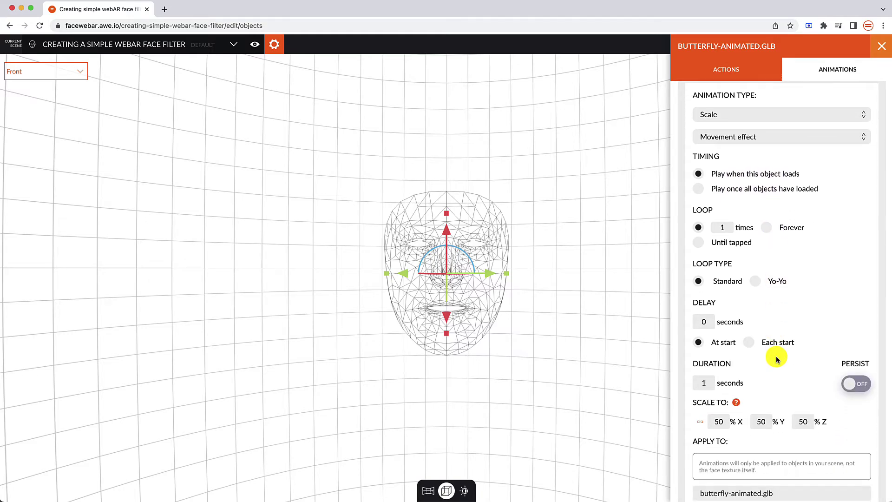
double_click(719, 422)
text(600)
key(Tab)
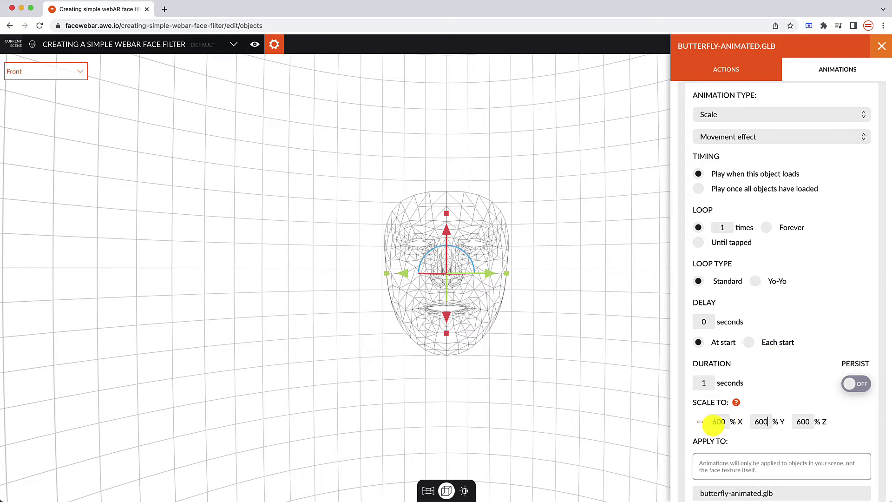
key(Tab)
click(786, 380)
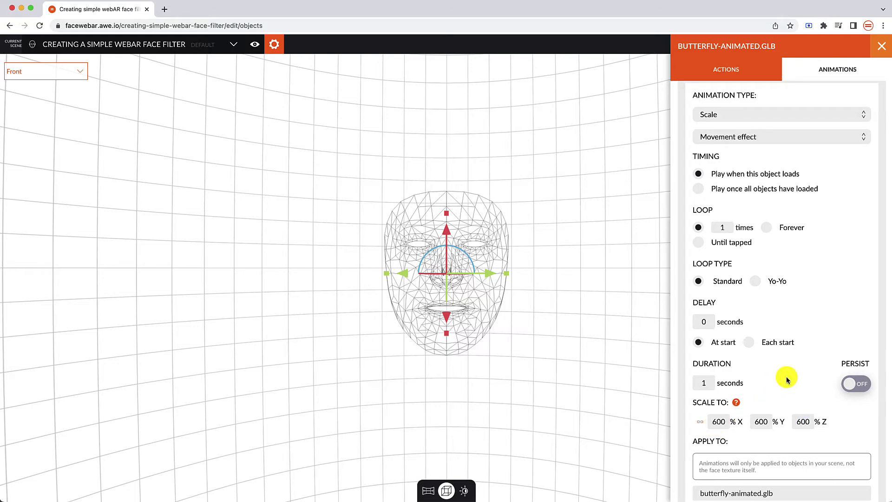
scroll(806, 420, down, 3)
click(805, 424)
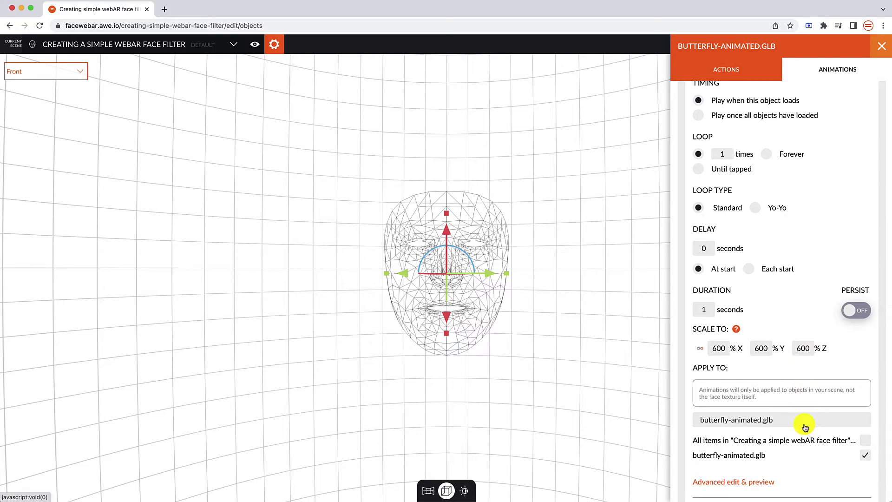
click(808, 455)
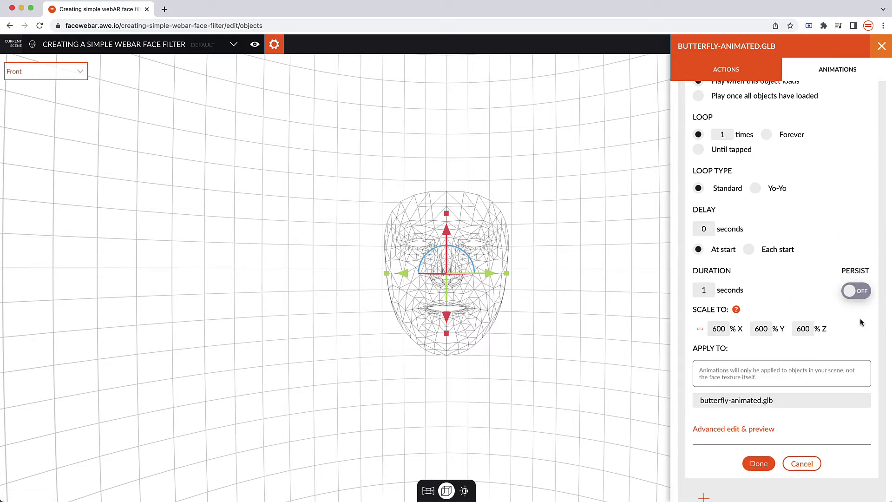
click(862, 292)
click(862, 293)
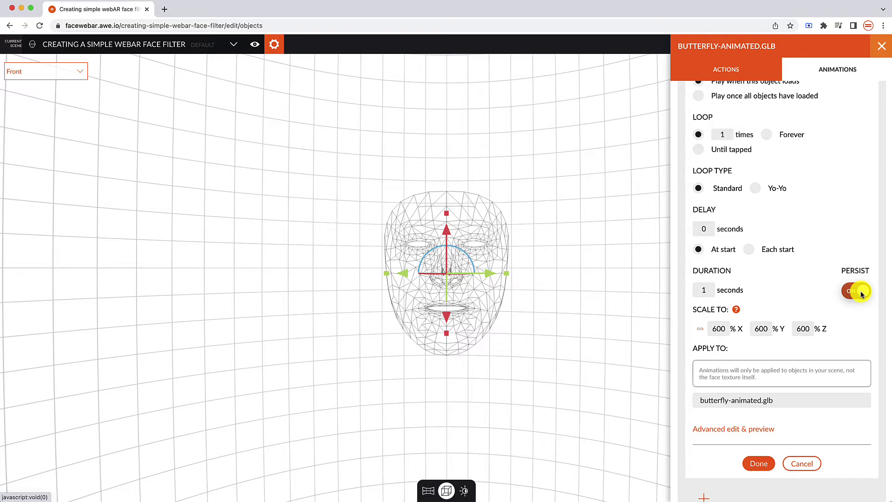
click(764, 467)
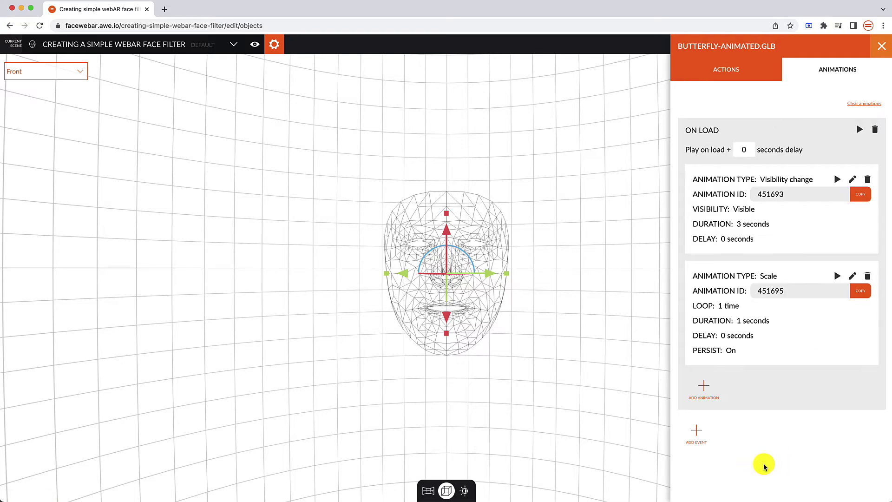
Step: Add an on-load Model clip animation playing the butterfly's idle clip, looping forever
click(861, 131)
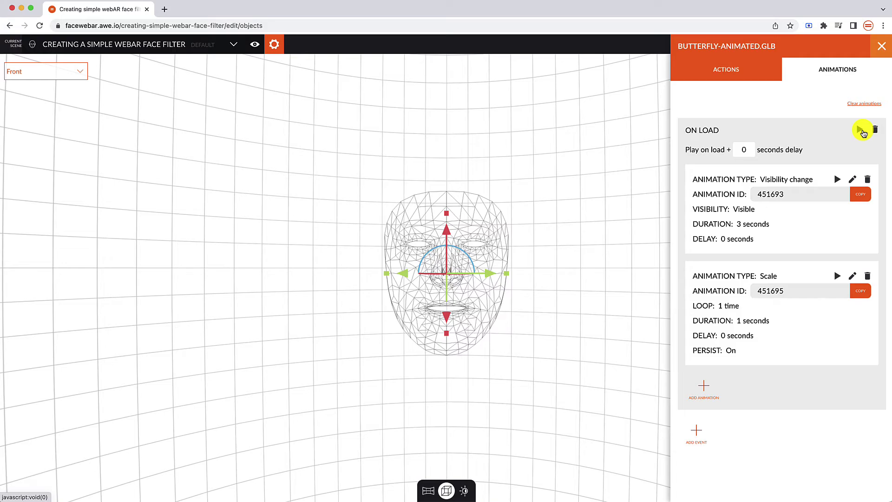
click(704, 388)
click(726, 404)
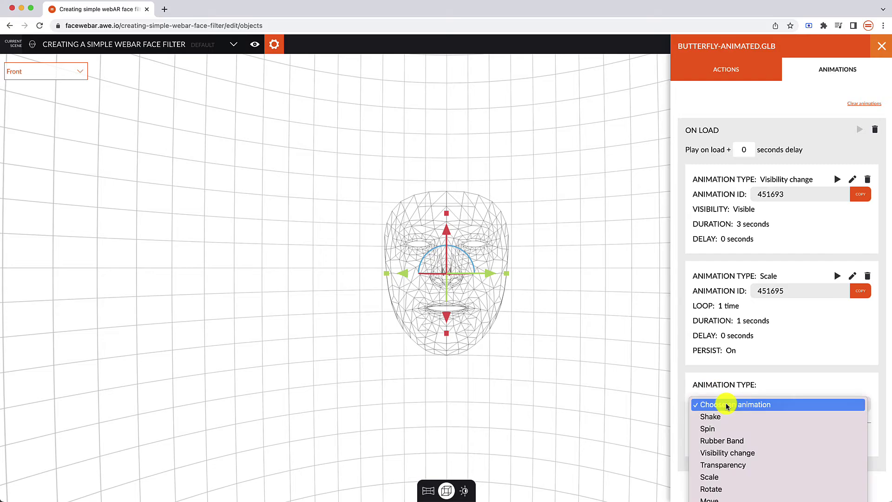
key(Down)
key(Down)
key(Down)
key(Down)
key(Down)
key(Down)
key(Down)
key(Down)
key(Down)
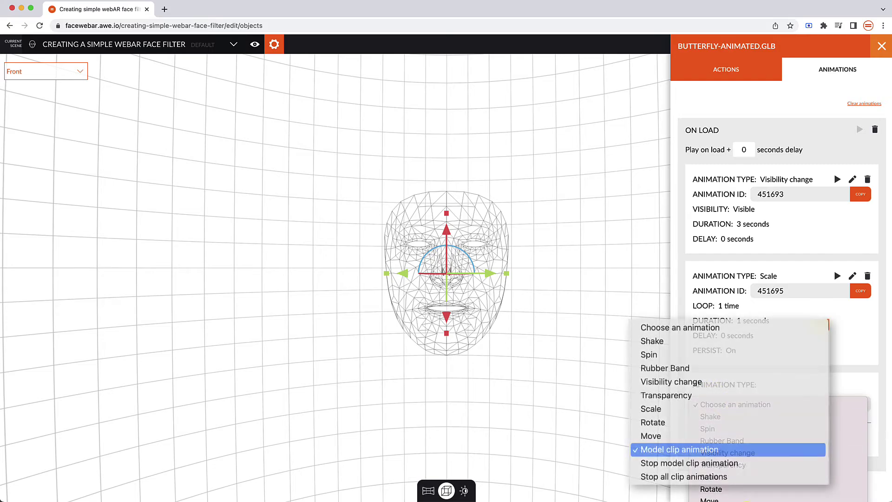
key(Return)
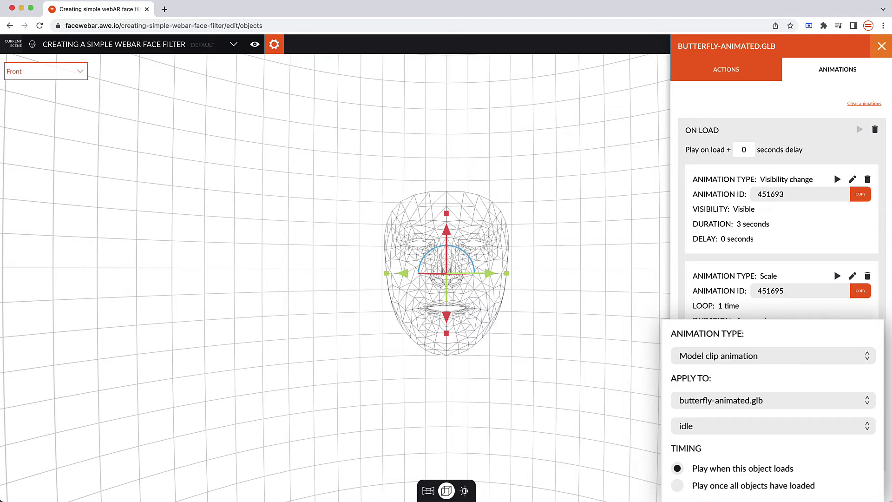
key(space)
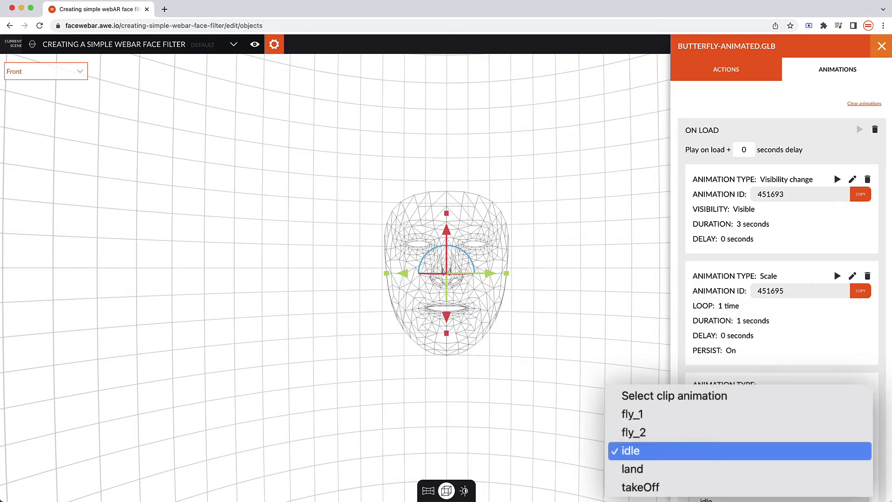
key(Return)
scroll(752, 423, down, 5)
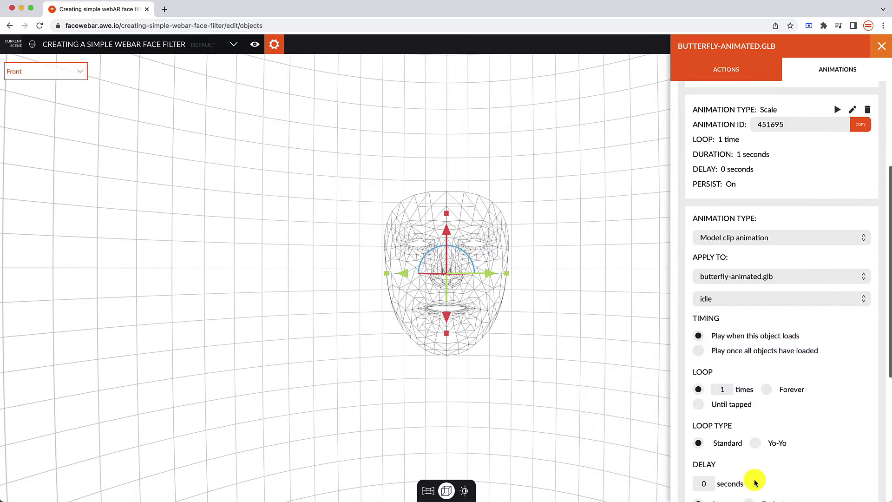
click(766, 384)
scroll(767, 388, down, 5)
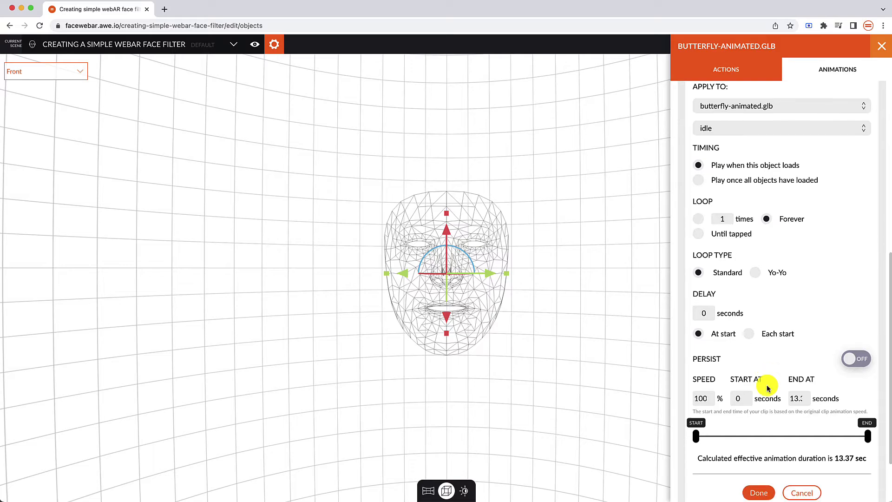
click(758, 454)
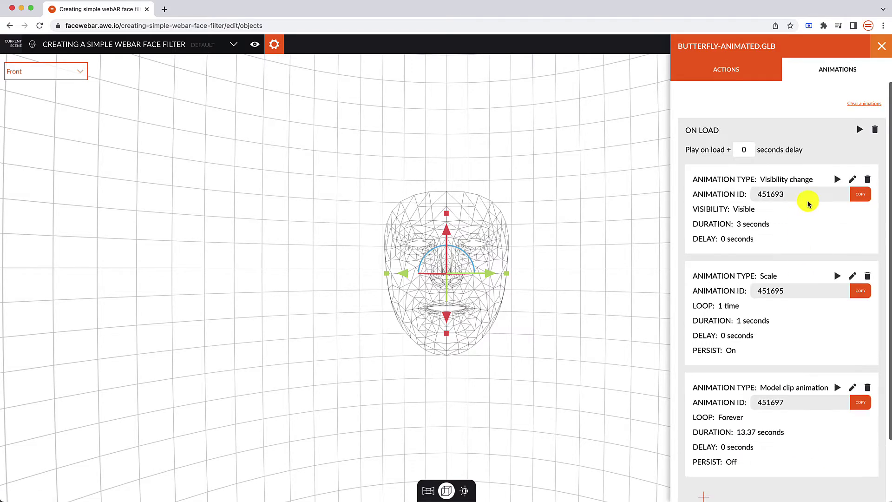
Step: Preview the on-load animations, then add an On mouth (opened) event for the butterfly
click(859, 130)
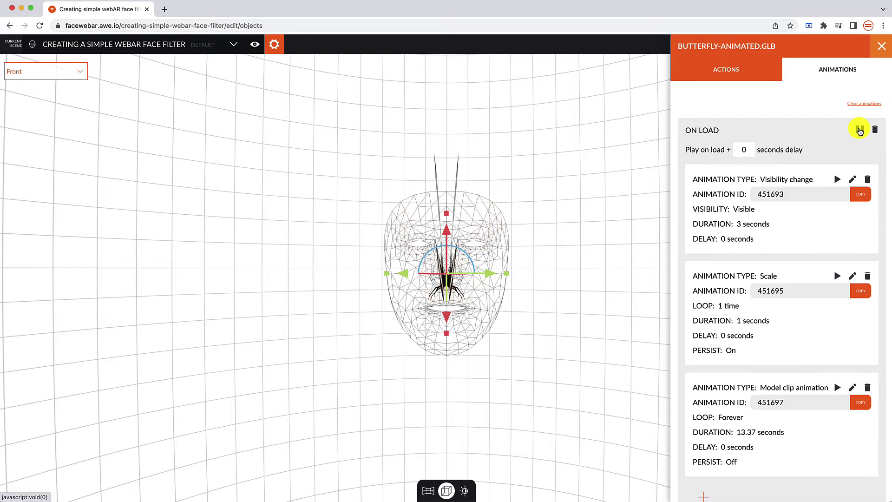
click(859, 130)
scroll(831, 159, down, 3)
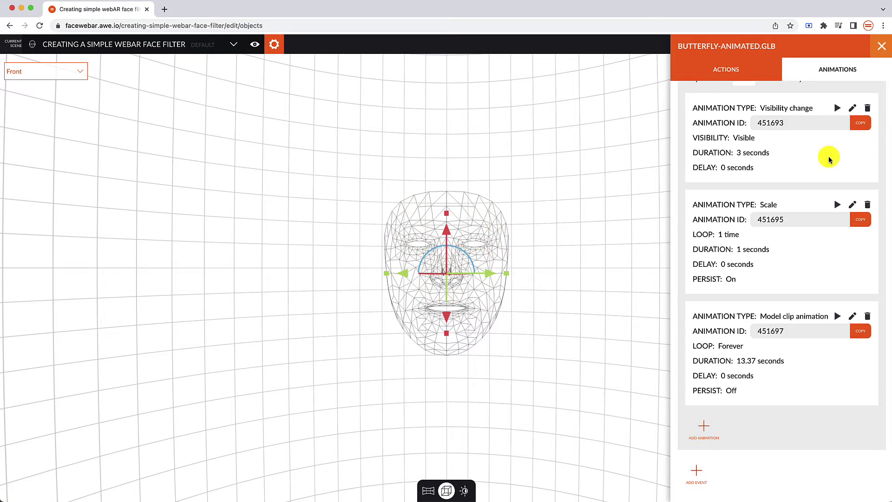
click(697, 471)
scroll(716, 418, down, 5)
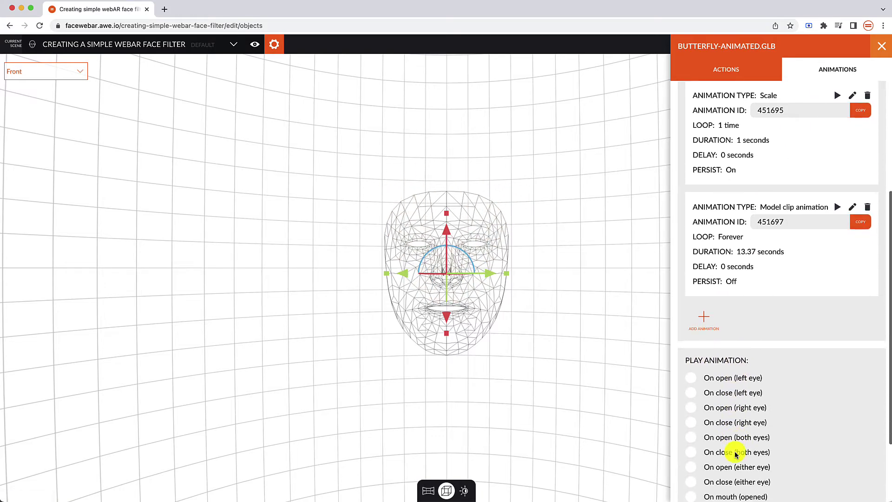
scroll(736, 454, down, 3)
click(696, 408)
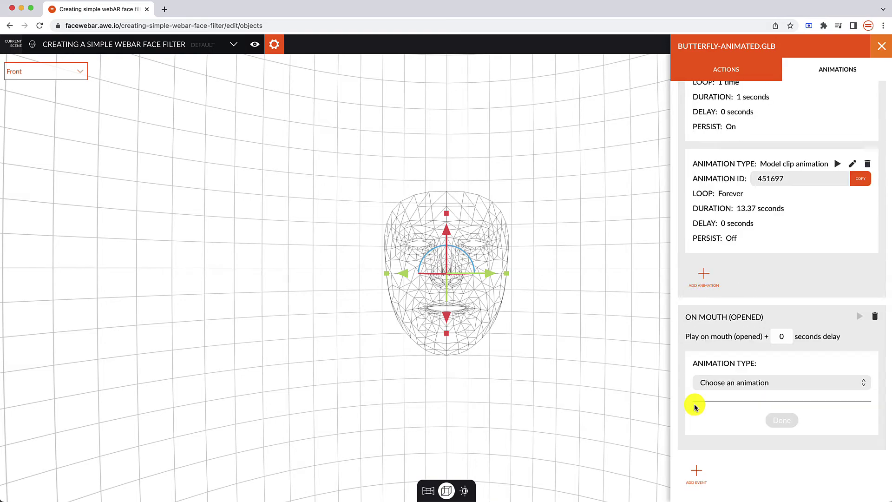
Step: Give it a Model clip animation on butterfly-animated.glb playing fly_1, looping forever
click(748, 385)
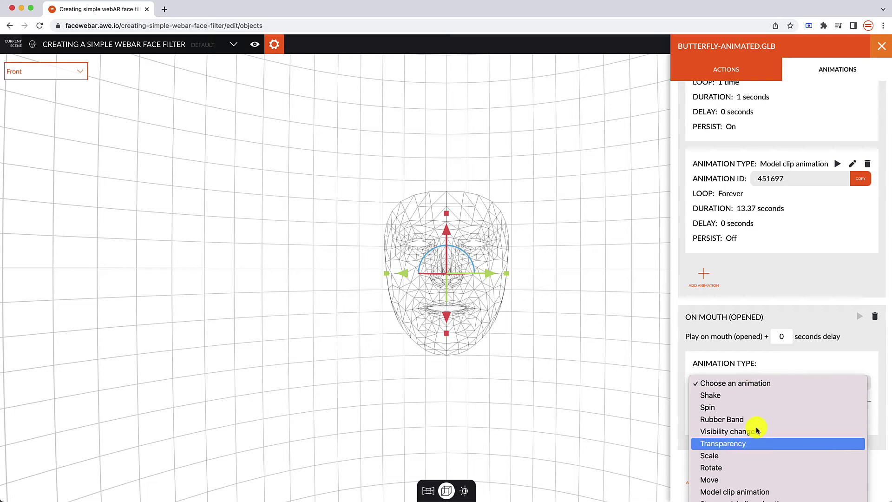
click(771, 493)
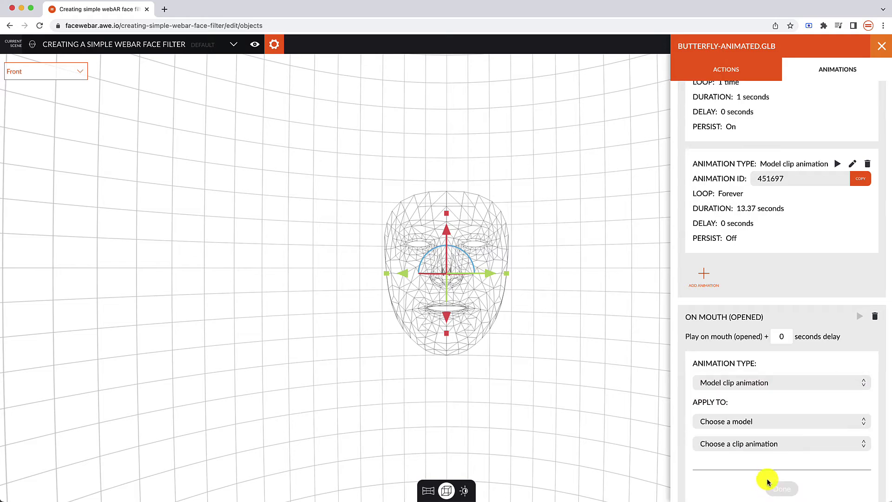
click(754, 423)
click(754, 434)
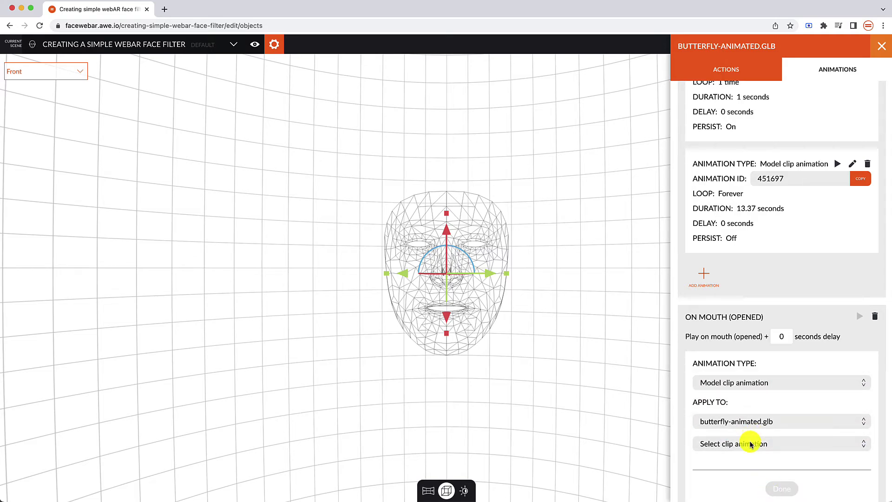
click(752, 444)
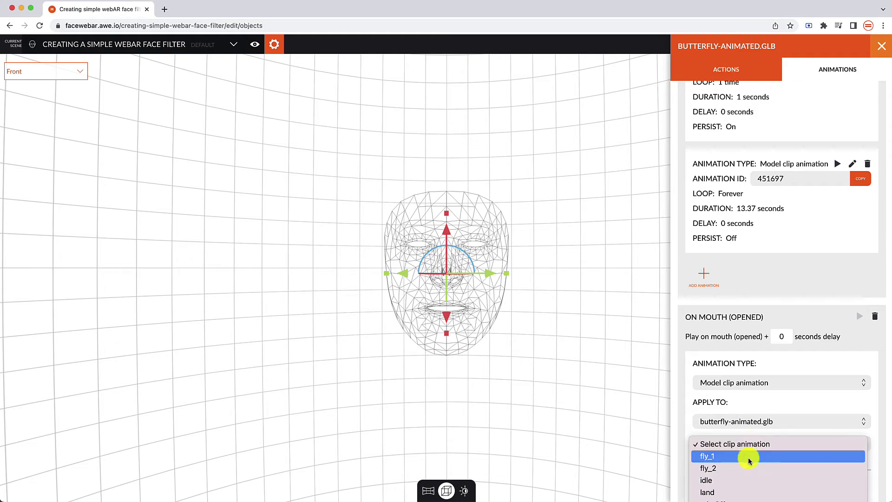
click(748, 456)
scroll(749, 460, down, 3)
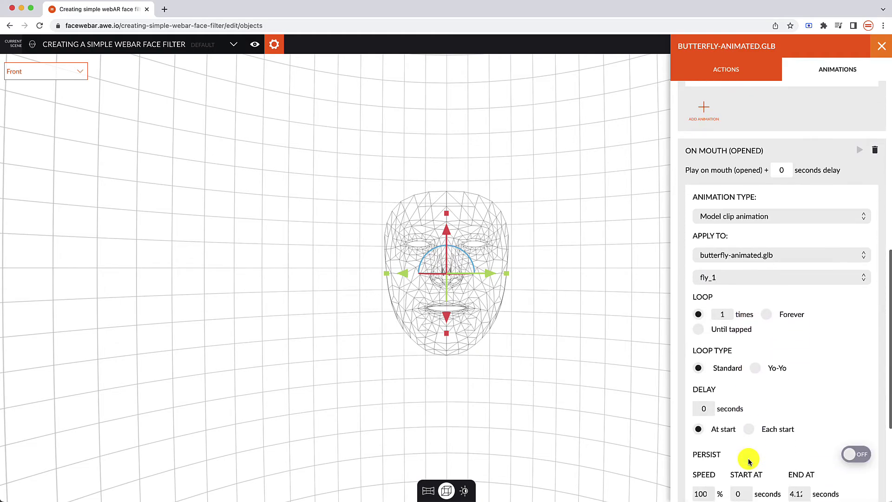
click(766, 325)
scroll(767, 336, down, 5)
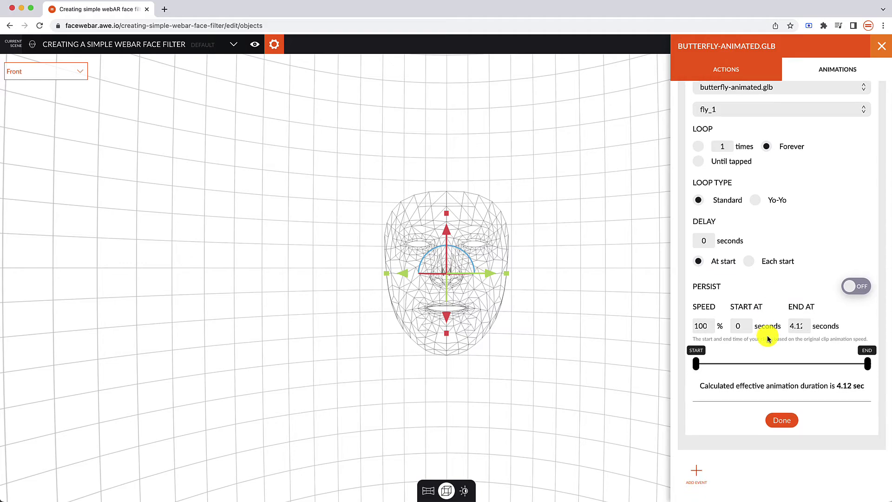
click(788, 423)
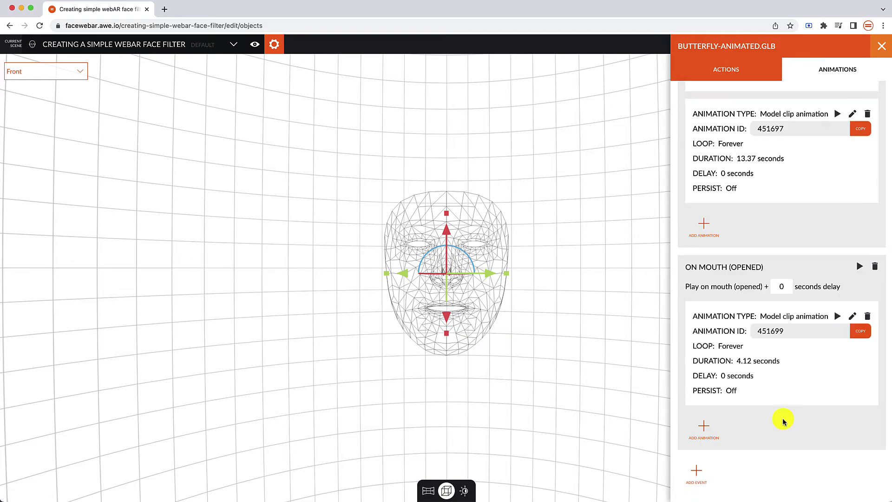
Step: Add a Rotate animation to the mouth-opened event with a 1-second delay, rotating 359° on Y
click(708, 428)
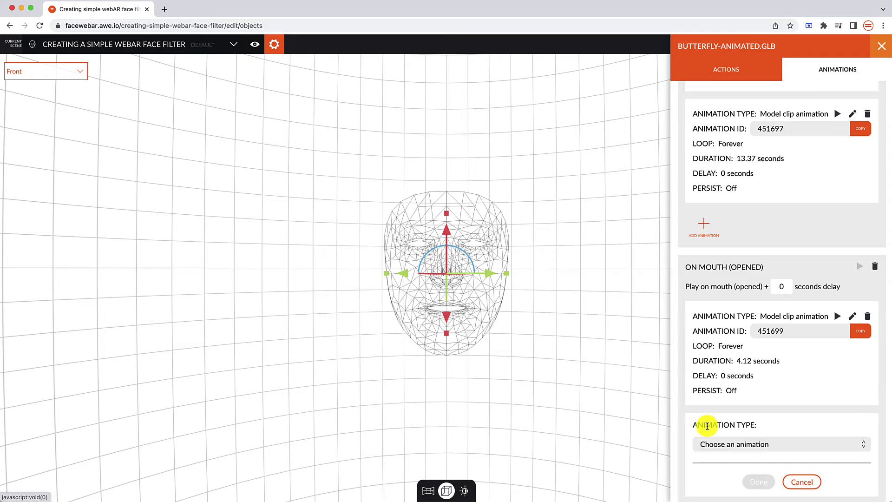
click(731, 441)
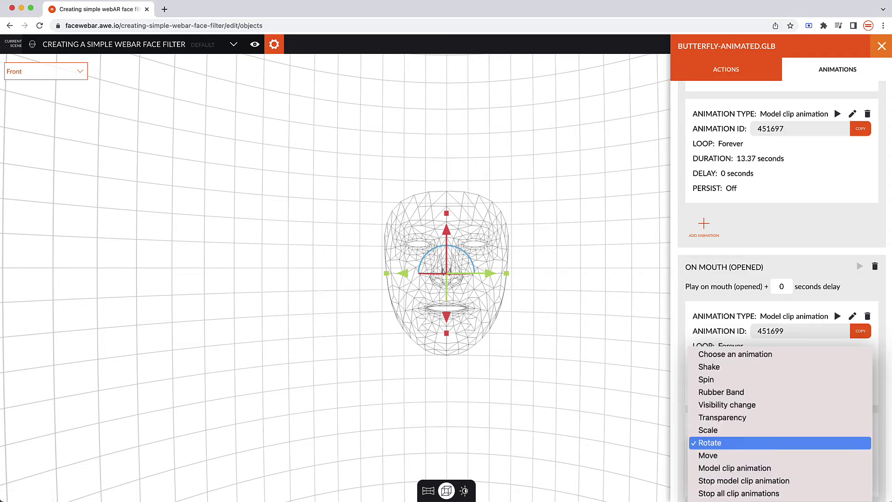
click(731, 442)
scroll(797, 351, down, 6)
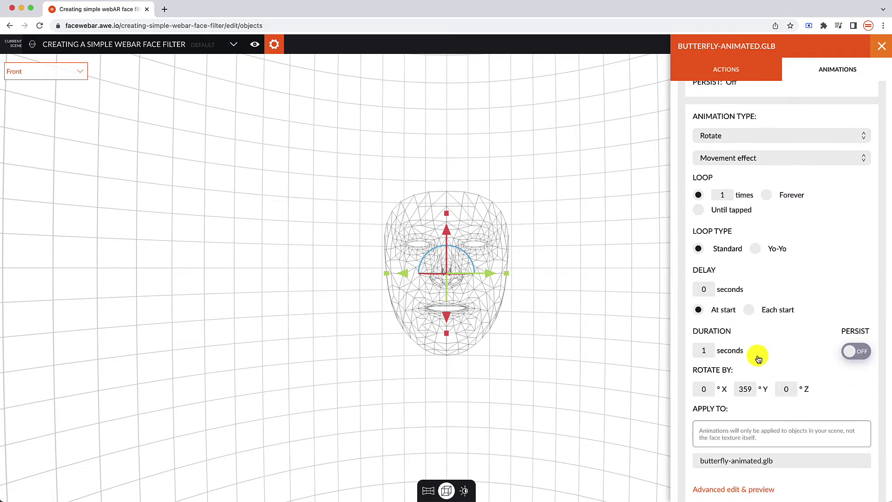
double_click(697, 291)
text(1)
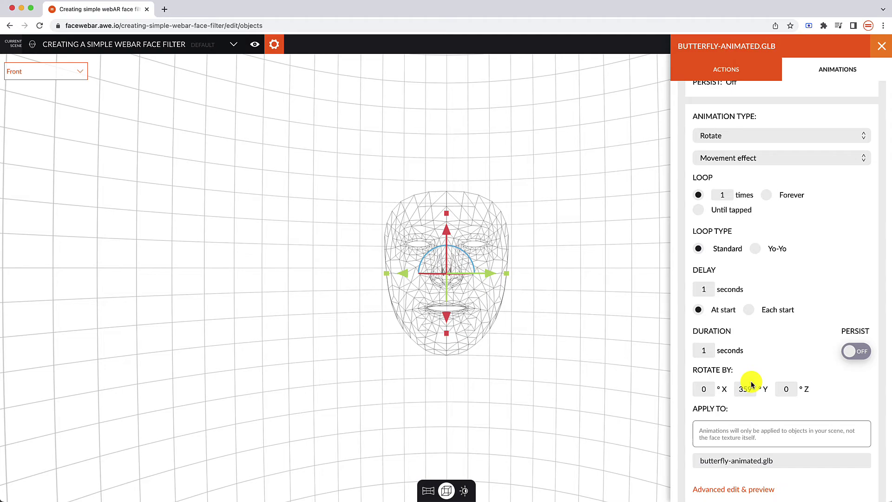
scroll(798, 313, down, 2)
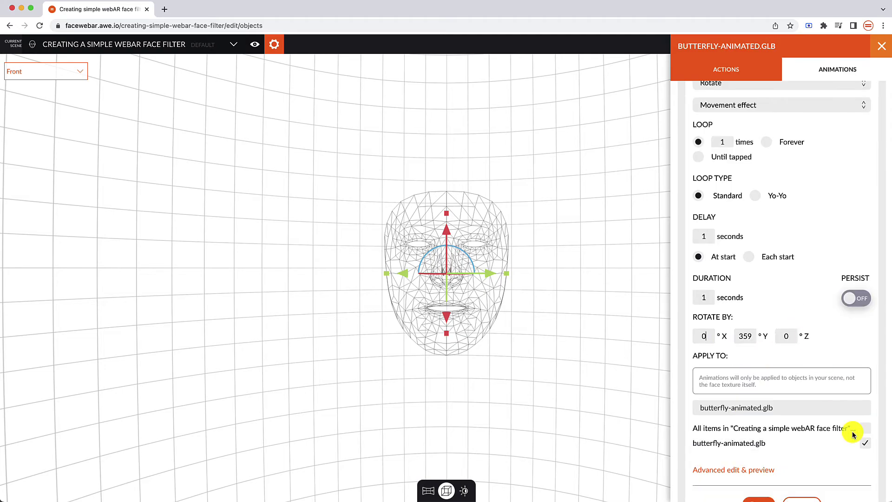
scroll(790, 460, down, 2)
click(762, 474)
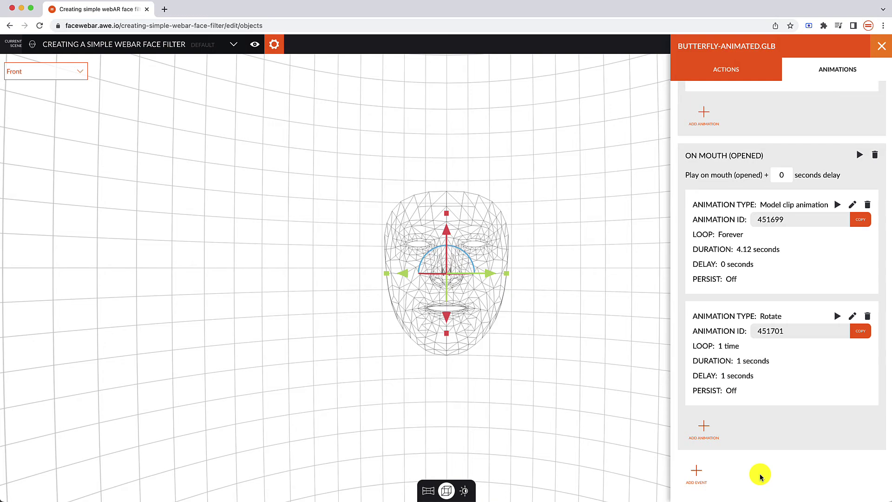
Step: Add a Move animation to the mouth-opened event with Yo-Yo looping and a 4.12-second duration
click(704, 426)
click(711, 442)
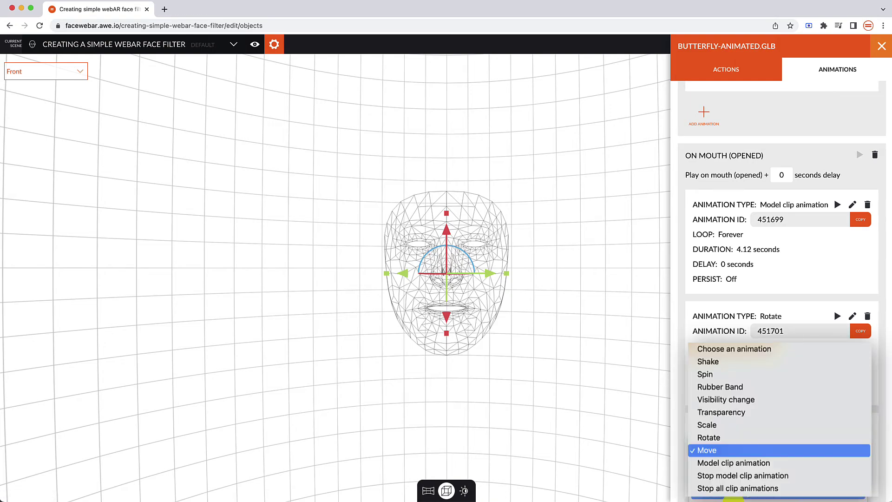
click(743, 450)
scroll(747, 423, down, 10)
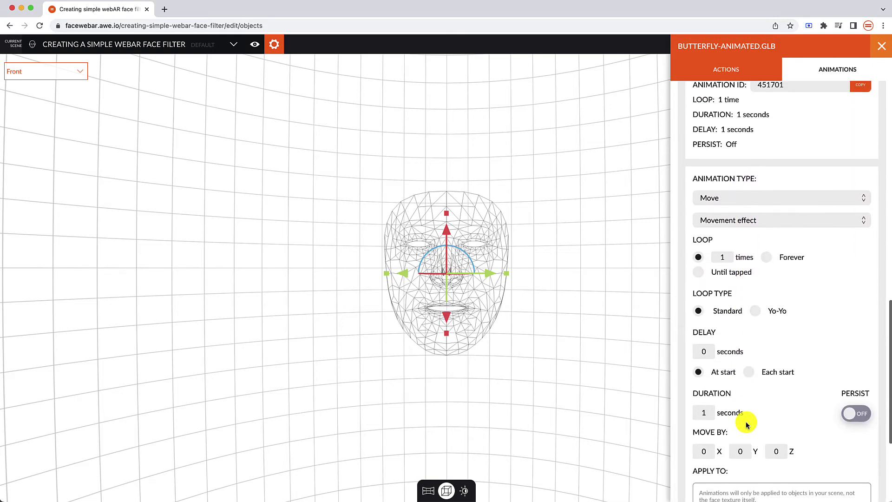
scroll(747, 423, down, 2)
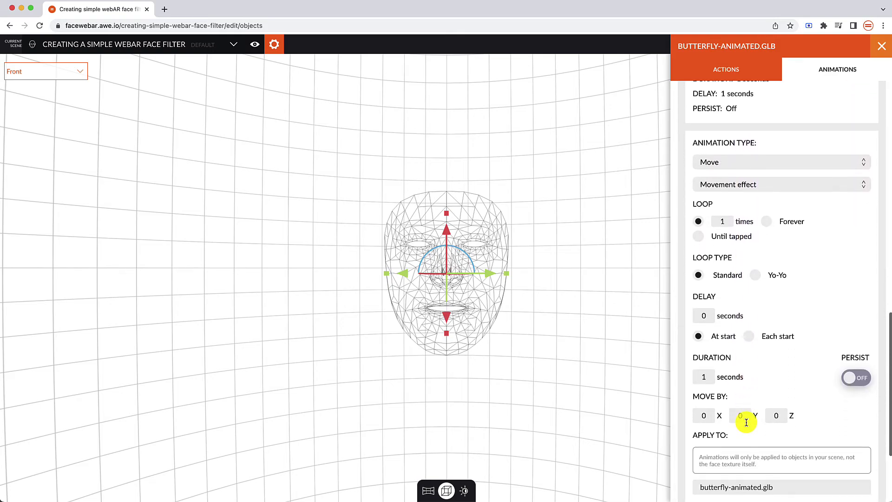
click(755, 276)
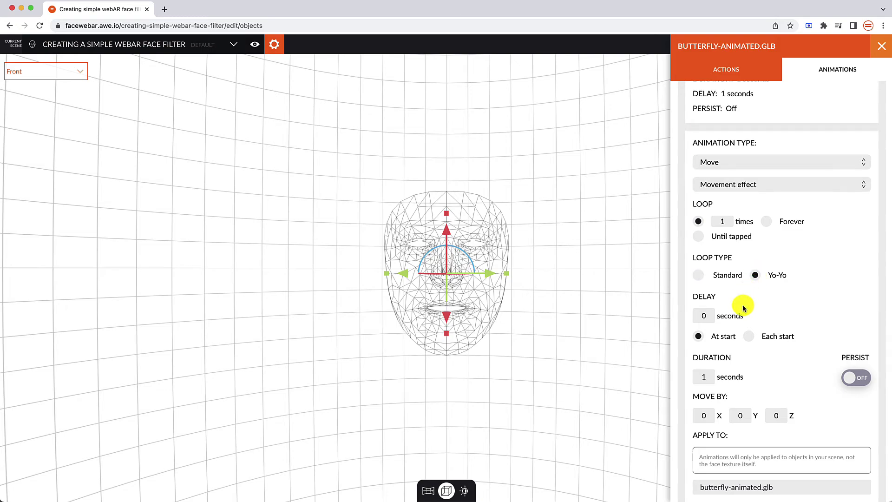
click(709, 379)
text(4.12)
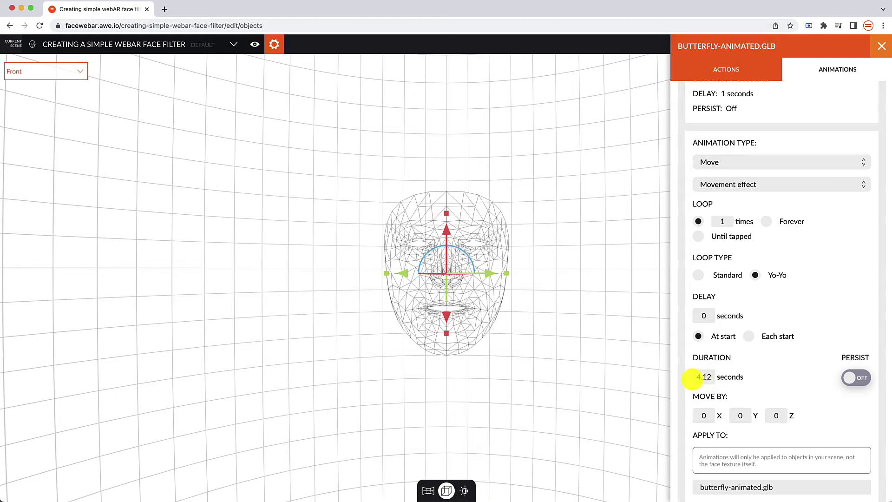
Step: Set the Move By amounts to 5 on Z and 5 on Y
click(780, 418)
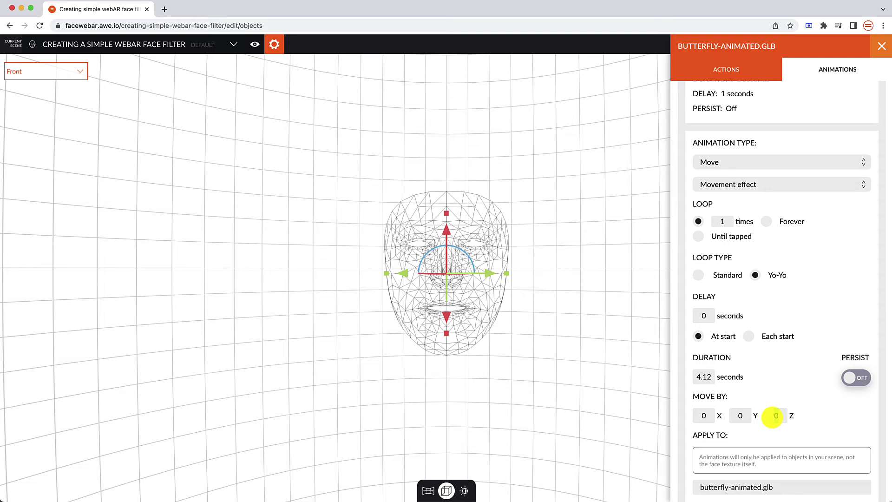
text(5)
click(773, 406)
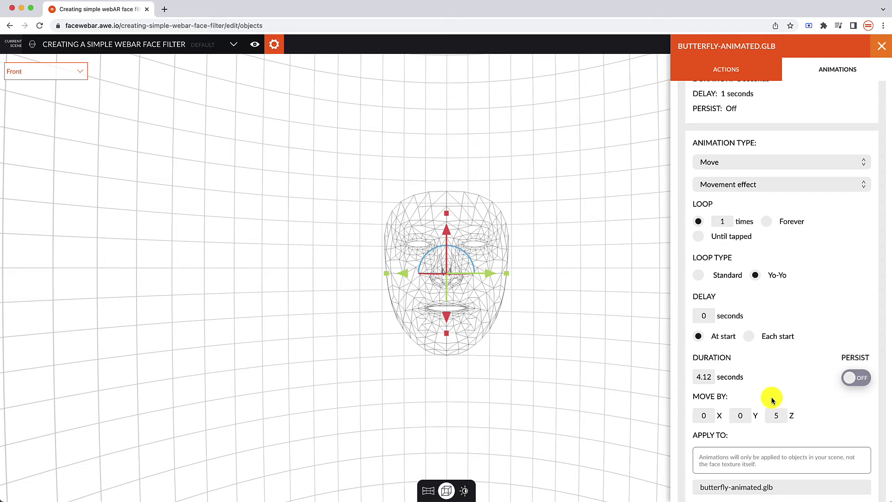
click(733, 417)
text(5)
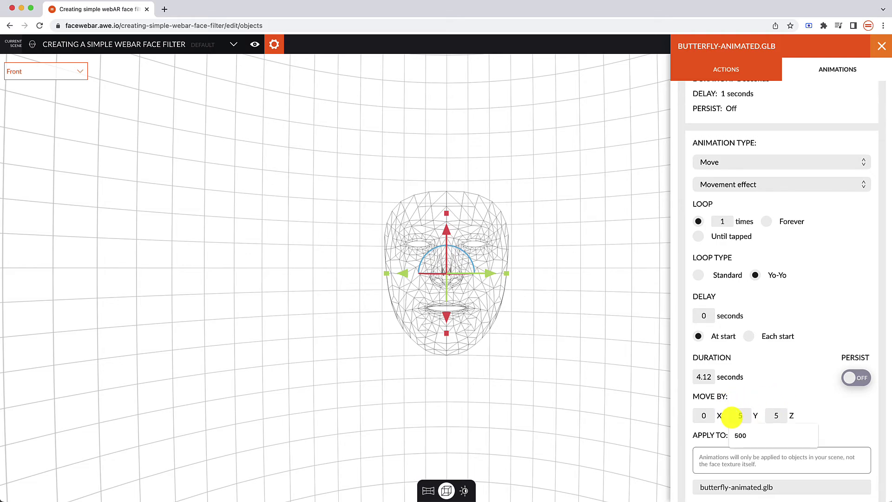
click(774, 379)
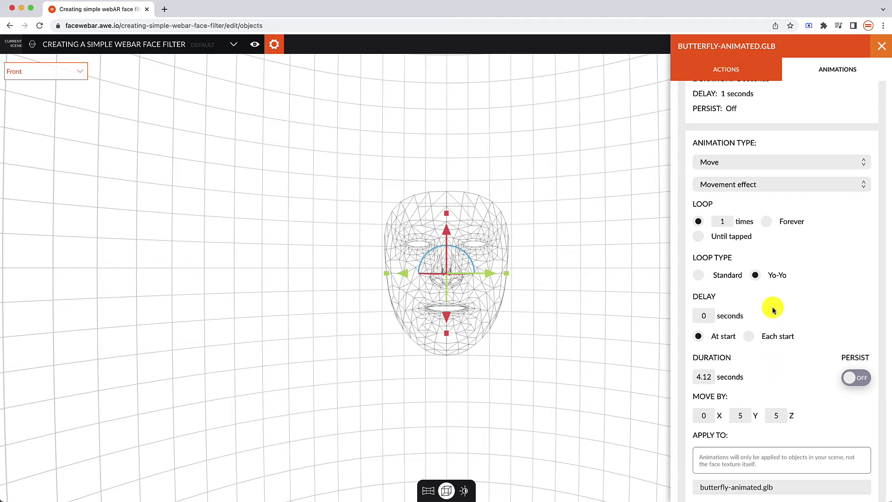
scroll(773, 308, down, 2)
click(758, 464)
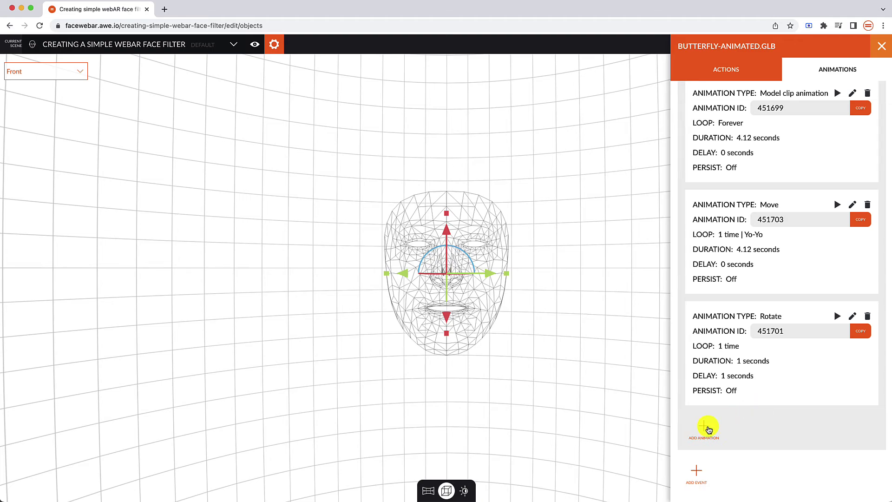
Step: Add the land clip with a 4.12 s delay, starting at 0.64 s, at 150% speed
click(704, 426)
click(753, 408)
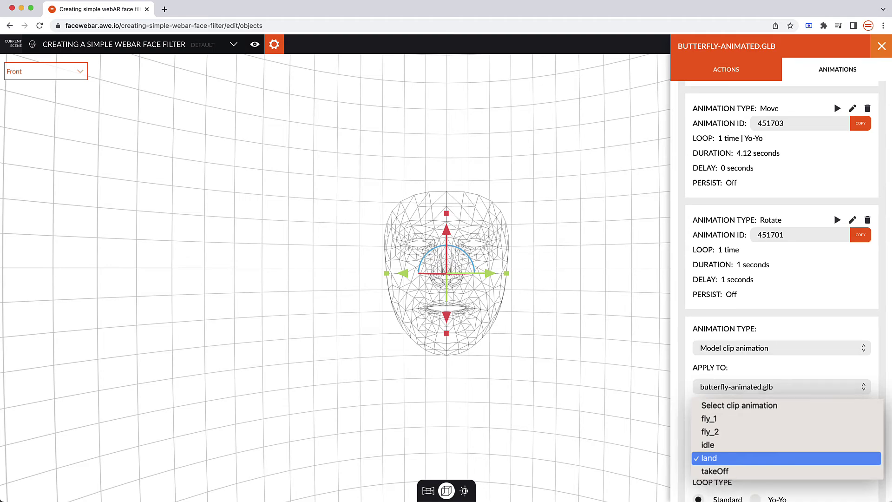
click(753, 457)
scroll(753, 457, down, 3)
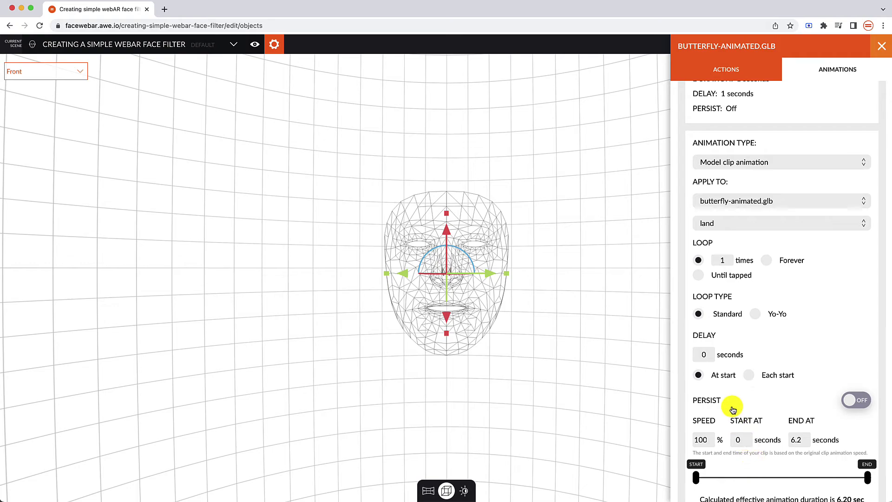
drag(711, 355, 695, 355)
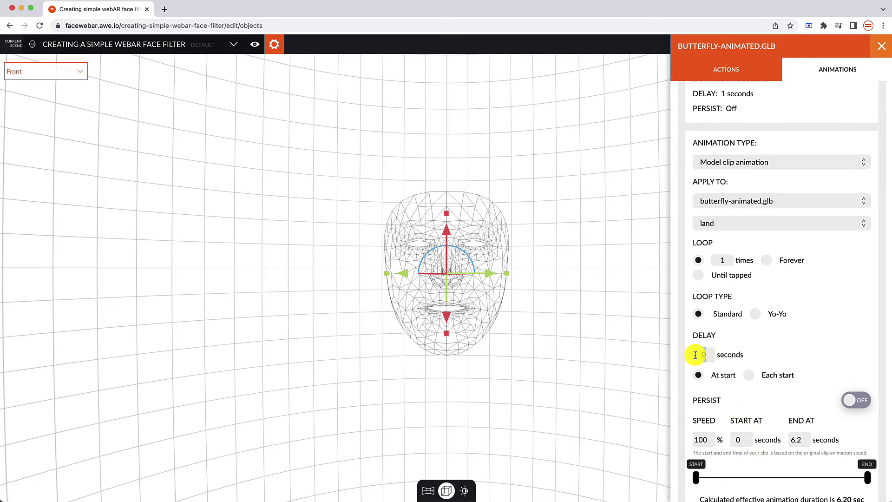
text(4.12)
scroll(749, 378, down, 3)
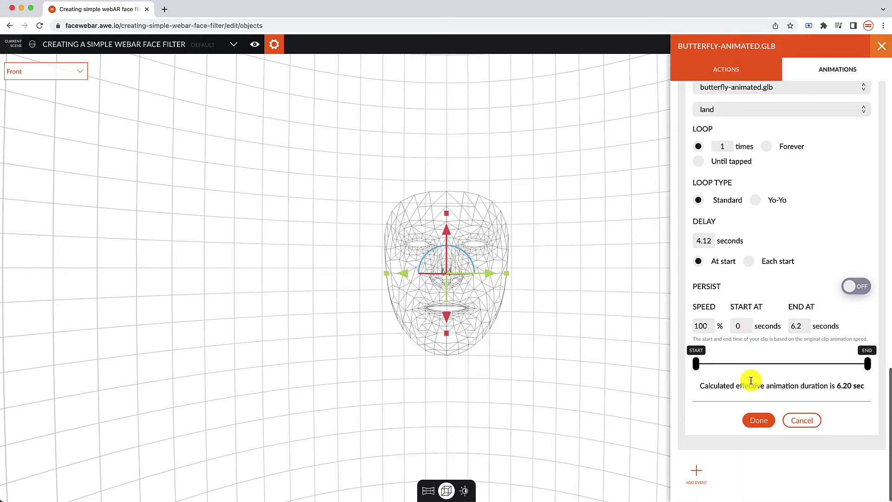
drag(696, 365, 713, 365)
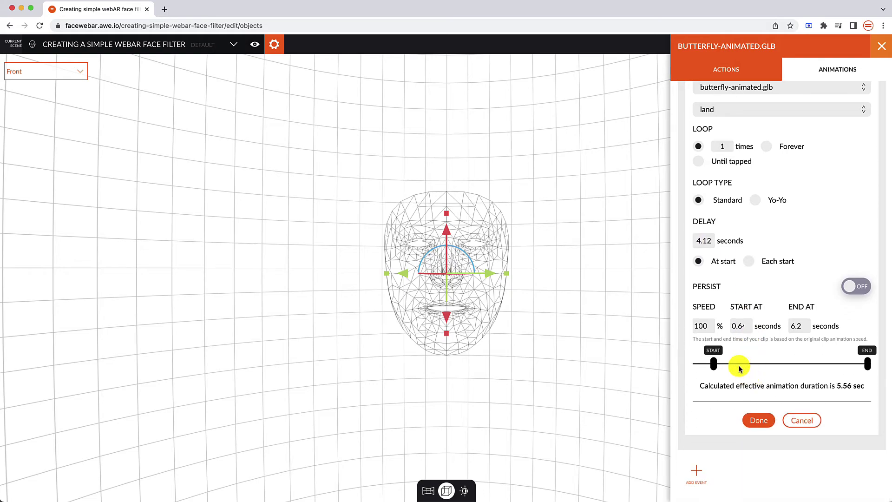
double_click(705, 326)
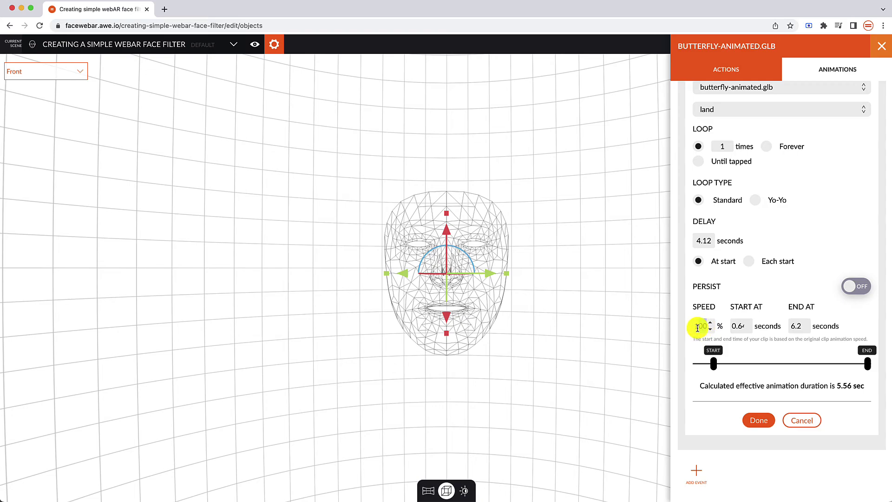
text(150)
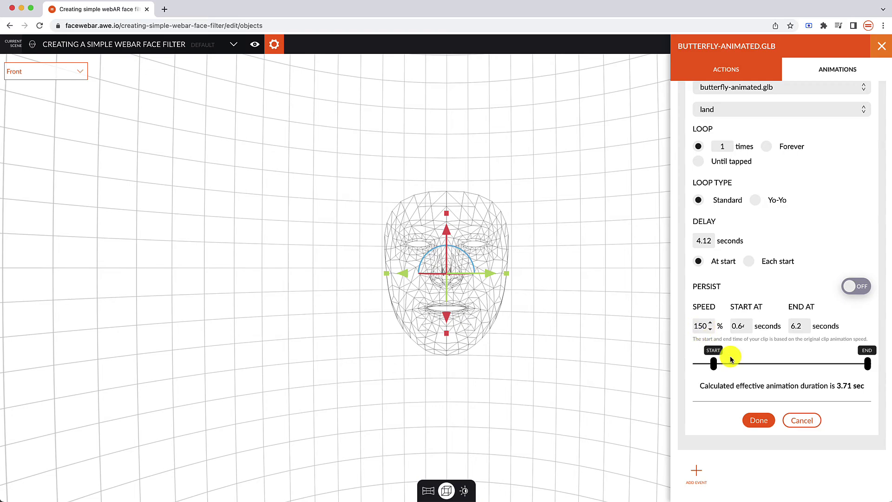
click(757, 419)
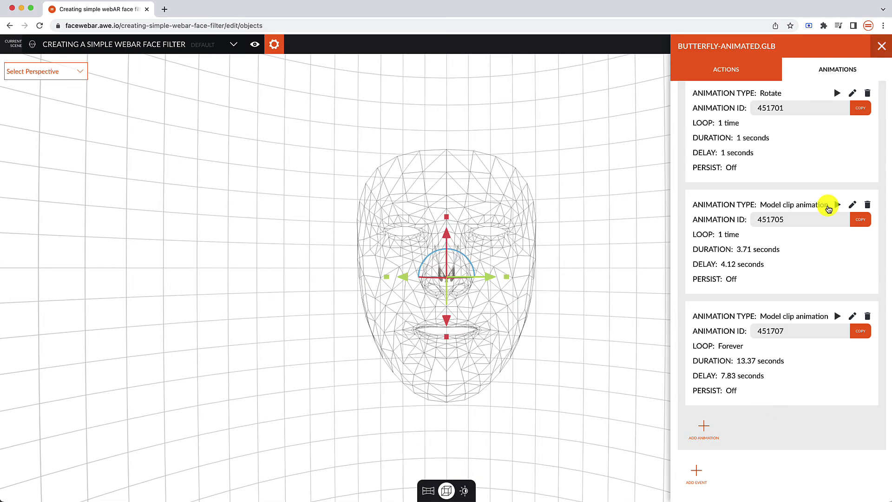
Step: Close the butterfly's animation panel, then open and close Scene Settings to return to the face scene
click(882, 46)
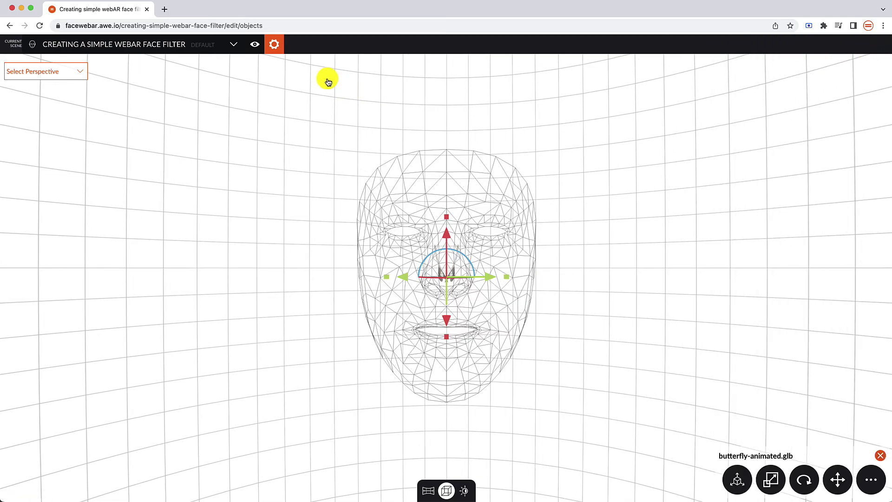
click(274, 44)
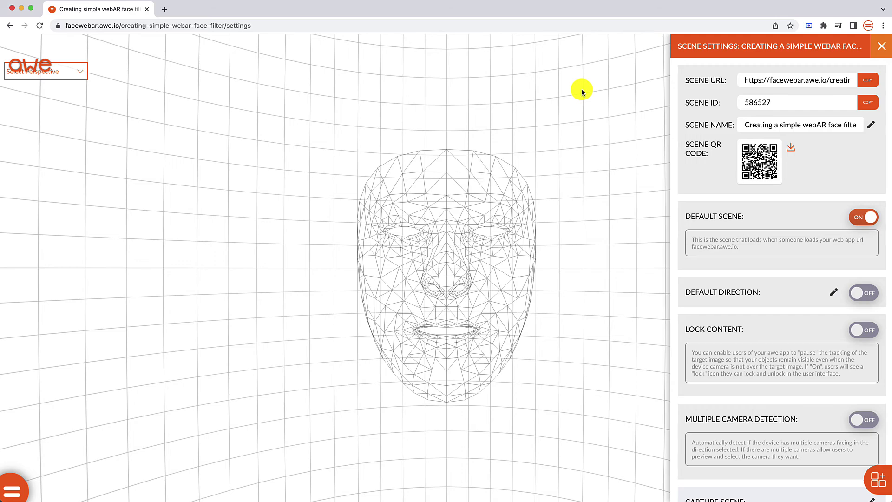
click(882, 46)
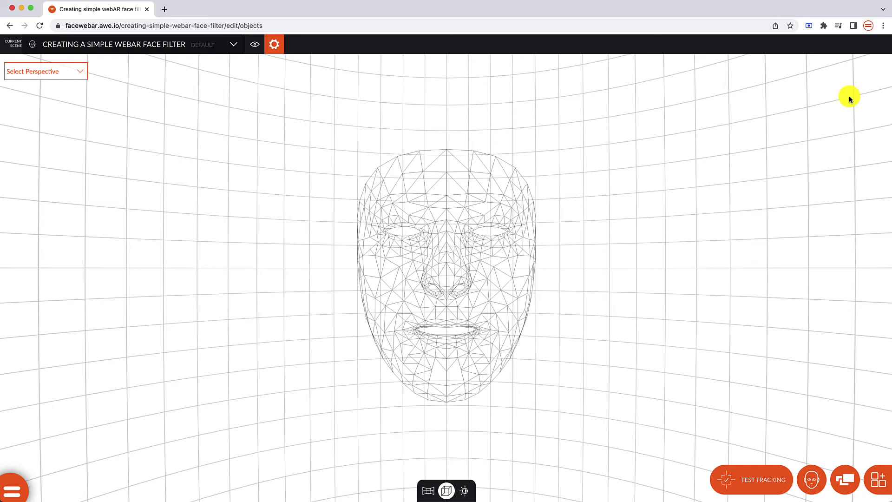
Step: Show hidden objects so the butterfly appears on the nose, then select and deselect it
click(255, 44)
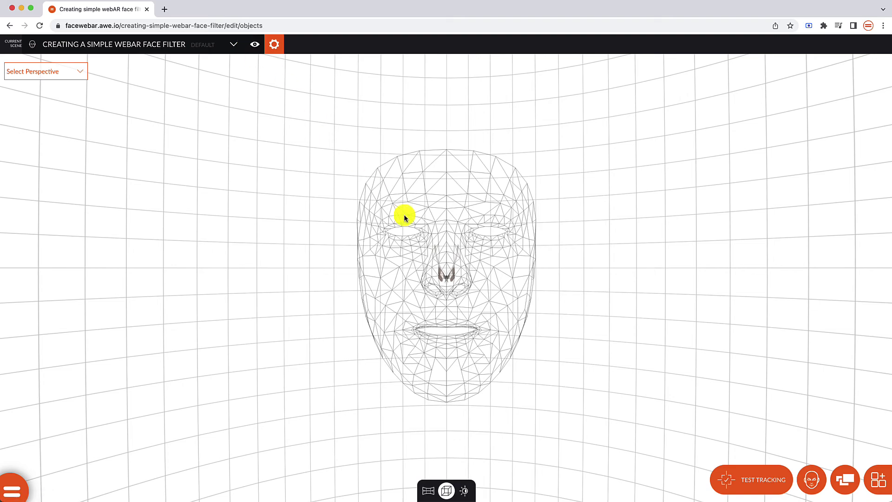
click(455, 272)
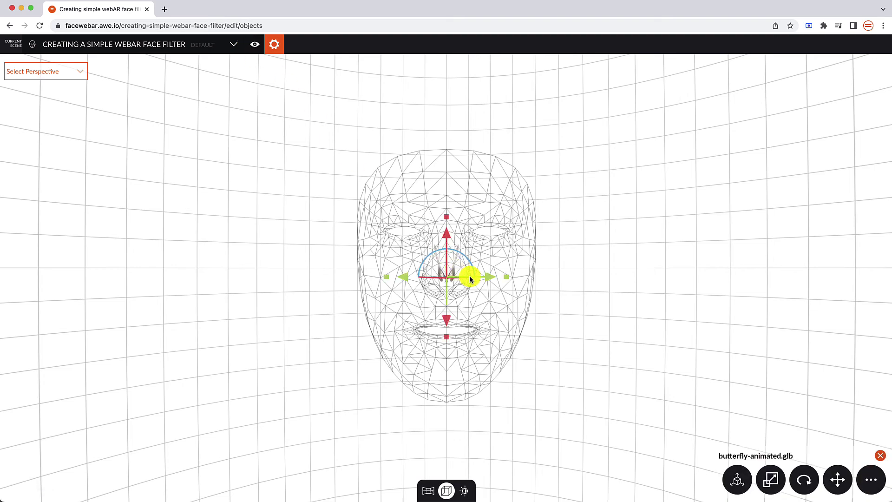
click(880, 456)
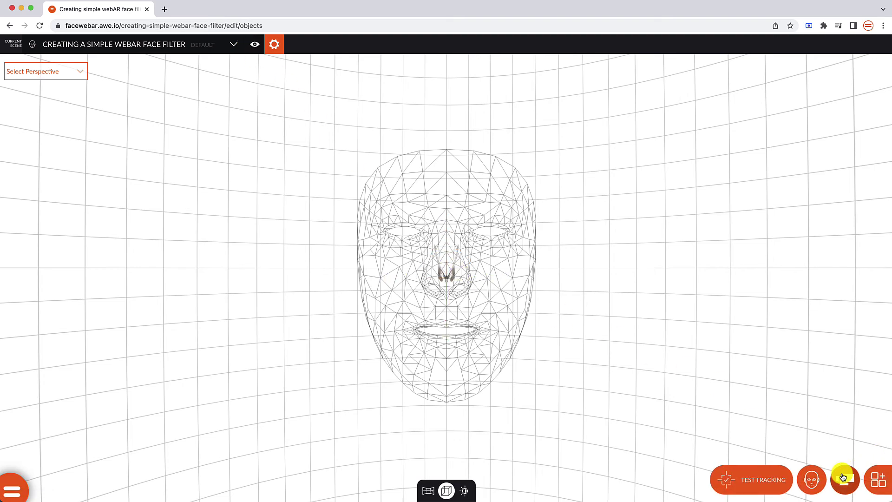
Step: Select butterfly-animated.glb from the scene objects list
click(844, 477)
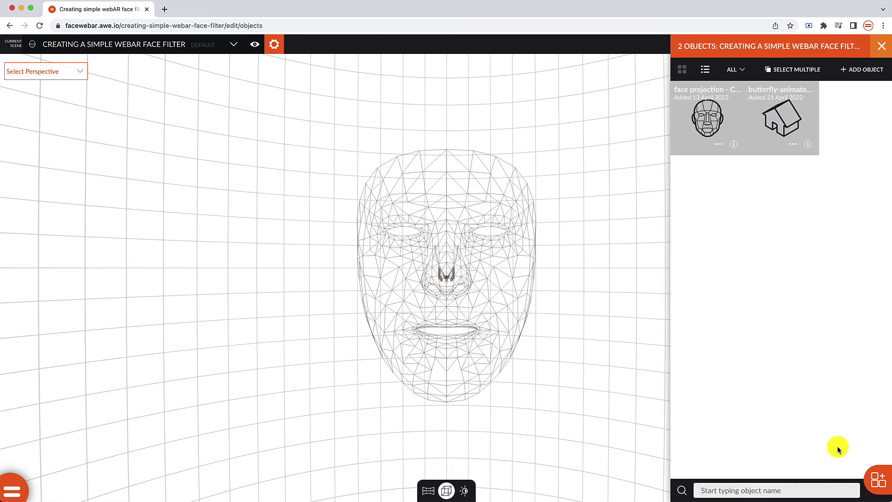
click(792, 144)
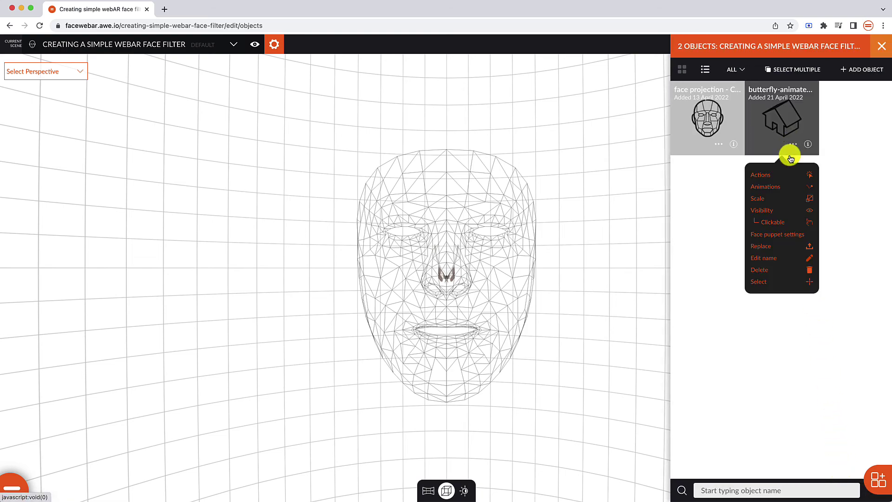
click(785, 281)
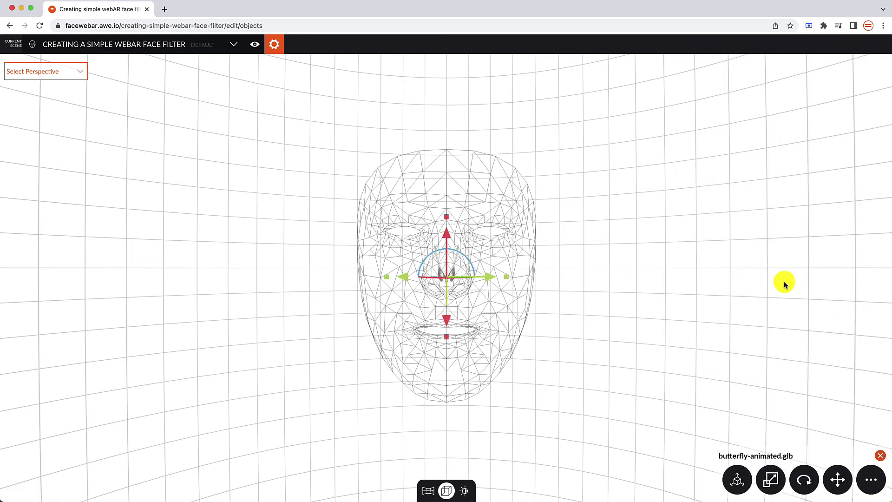
Step: Deselect the butterfly and set the face texture to the 1.mov falling-flowers video
click(880, 455)
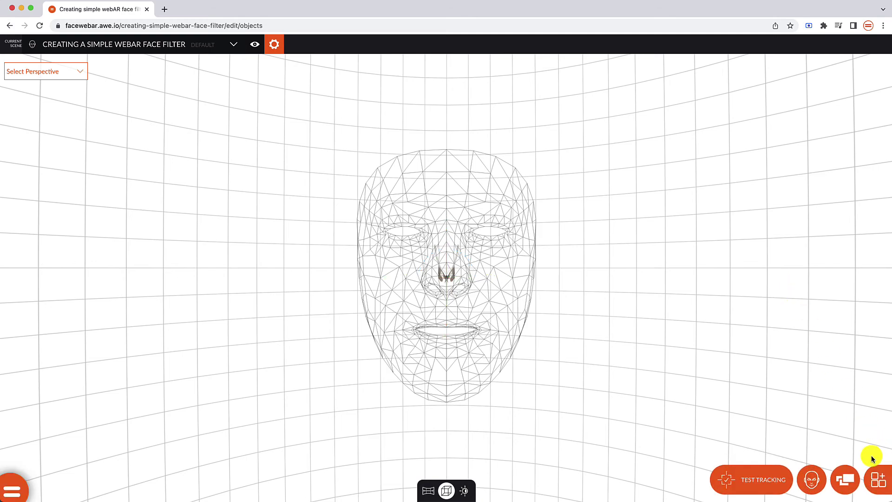
click(817, 484)
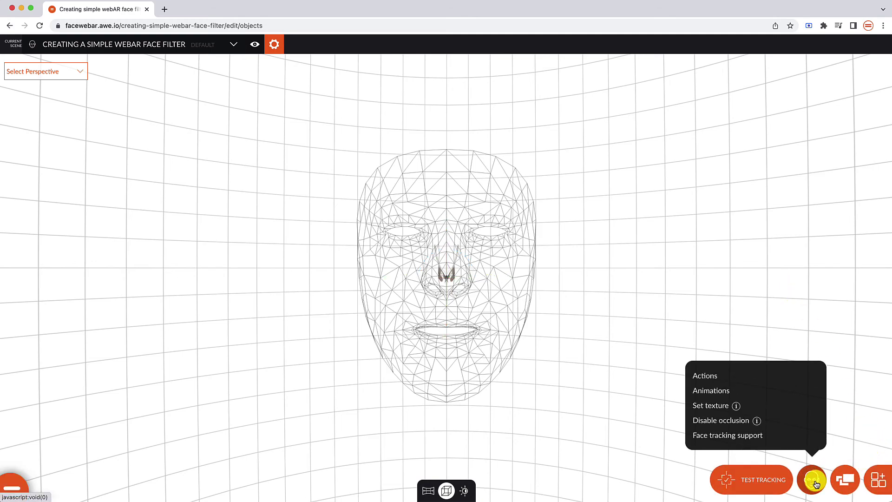
click(718, 405)
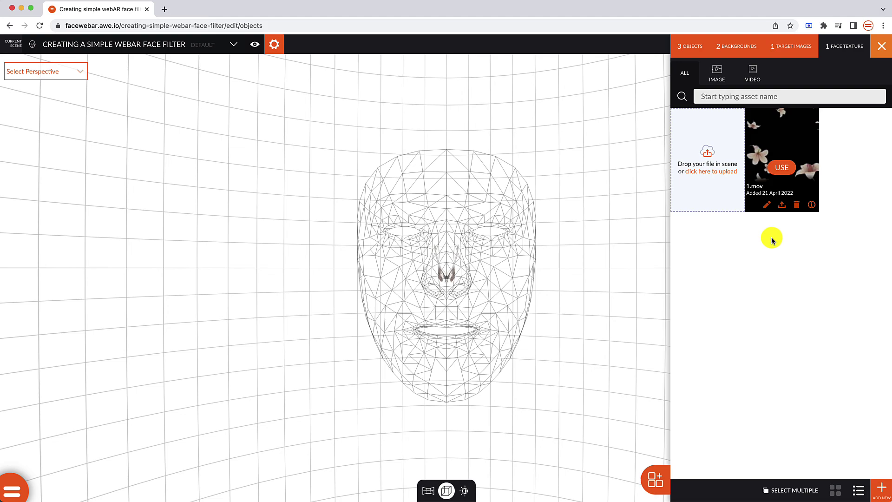
click(784, 167)
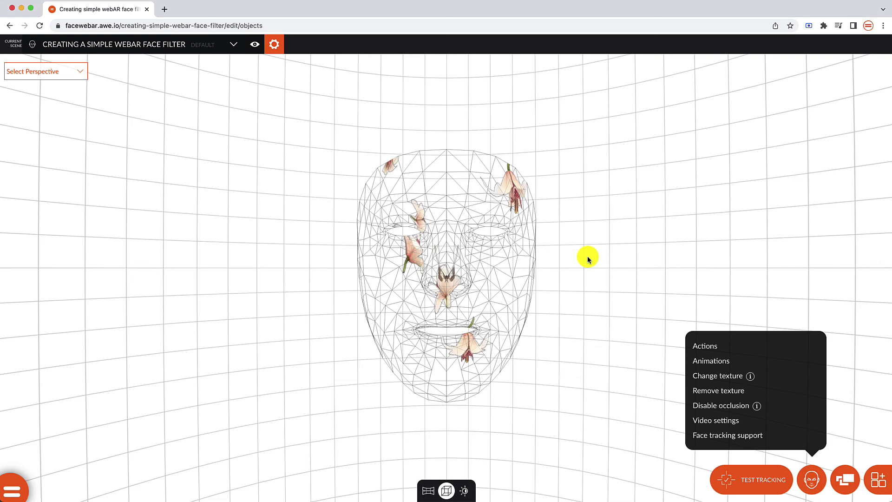
Step: Open Scene Settings to show the scene URL and QR code for testing
click(277, 44)
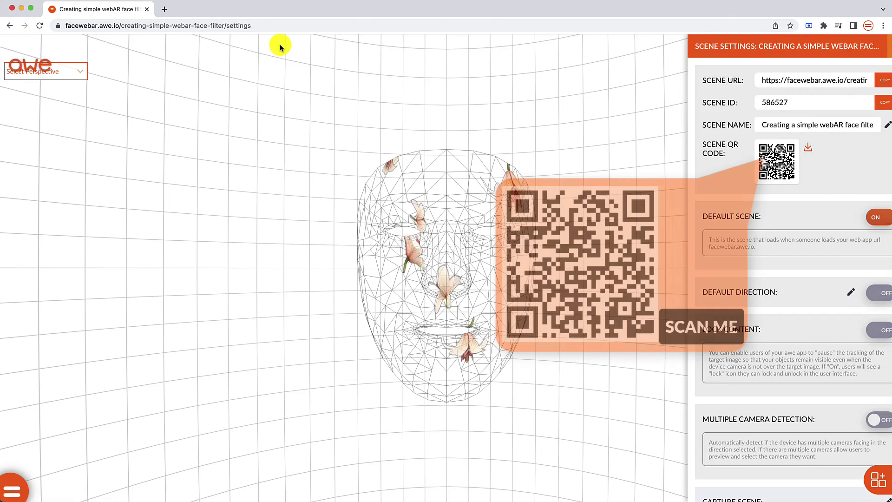